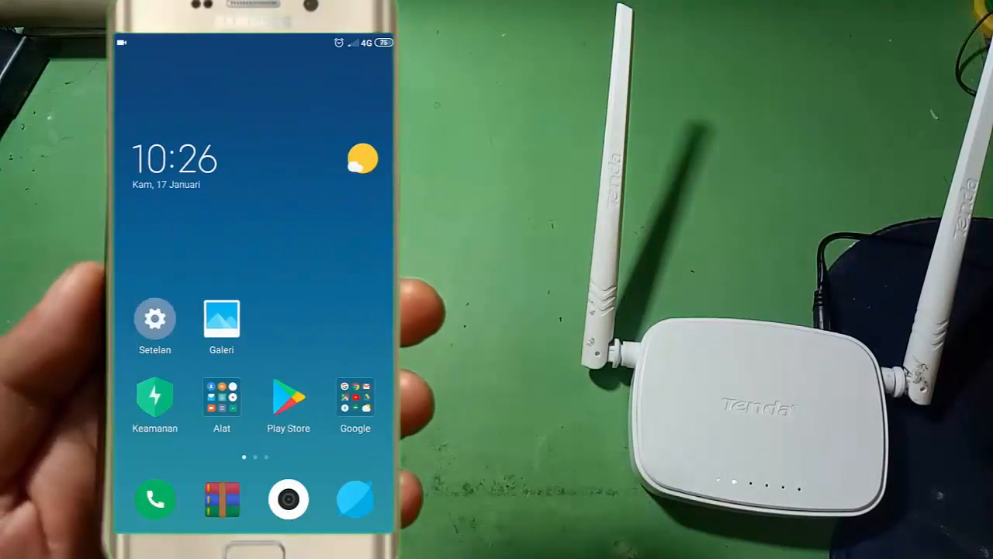
# Open the phone's Wi-Fi settings and turn on Wi-Fi.
pyautogui.click(154, 319)
pyautogui.click(178, 328)
pyautogui.click(361, 118)
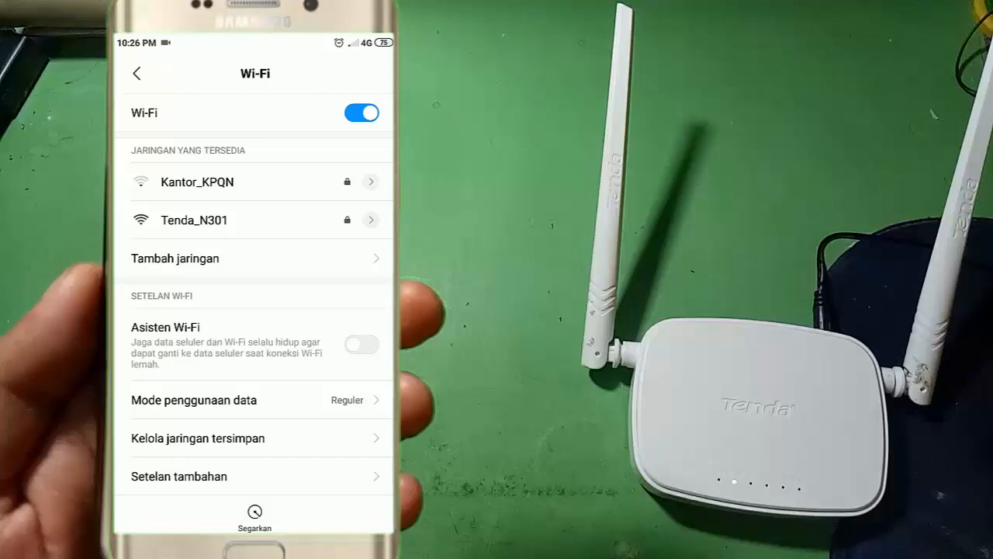
# Connect the phone to the Tenda_N301 network by entering its Wi-Fi password.
pyautogui.click(233, 221)
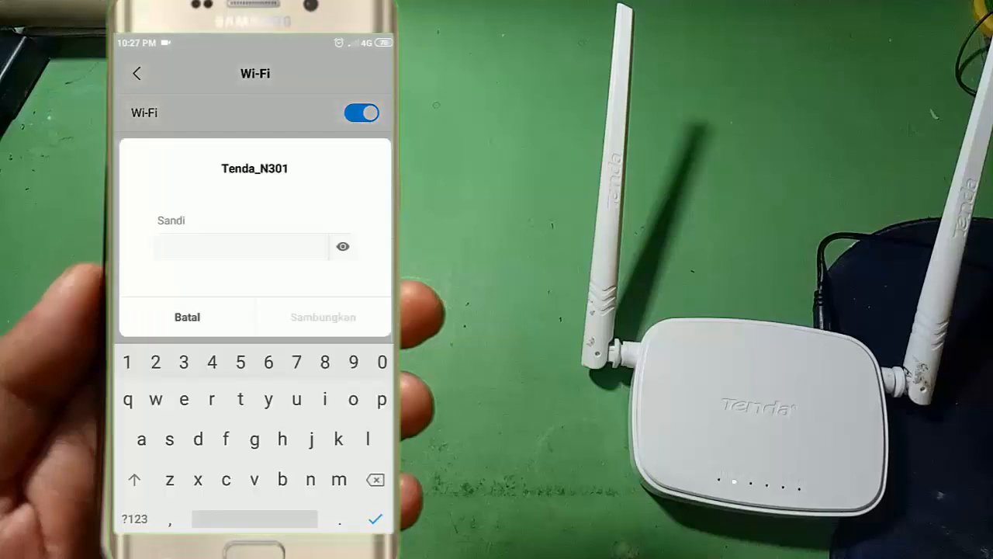
pyautogui.write('12345678')
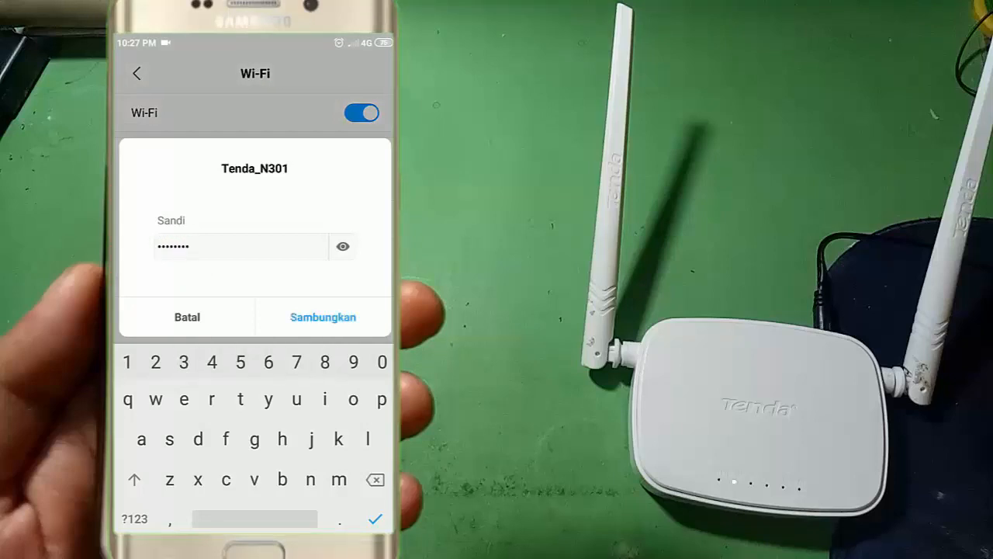
pyautogui.click(323, 317)
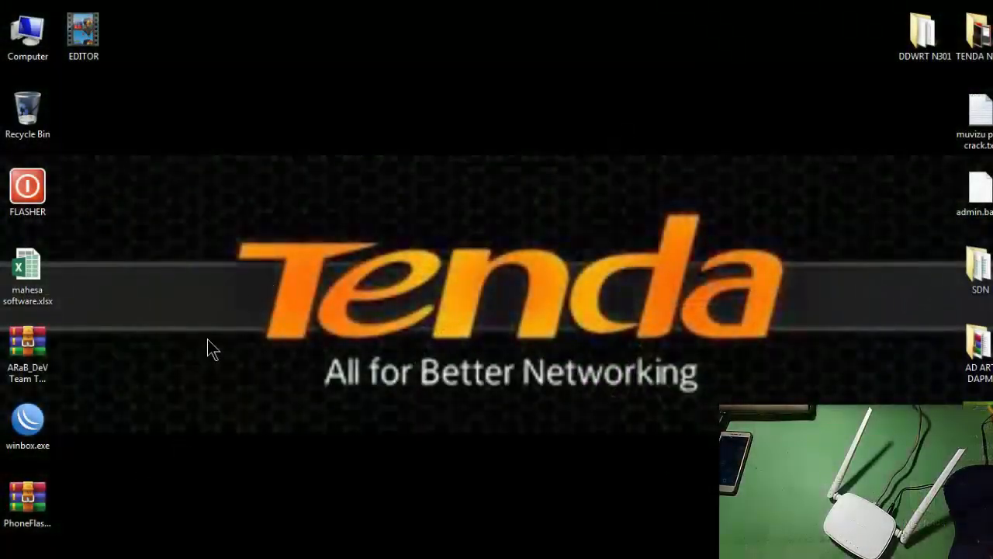
pyautogui.click(30, 555)
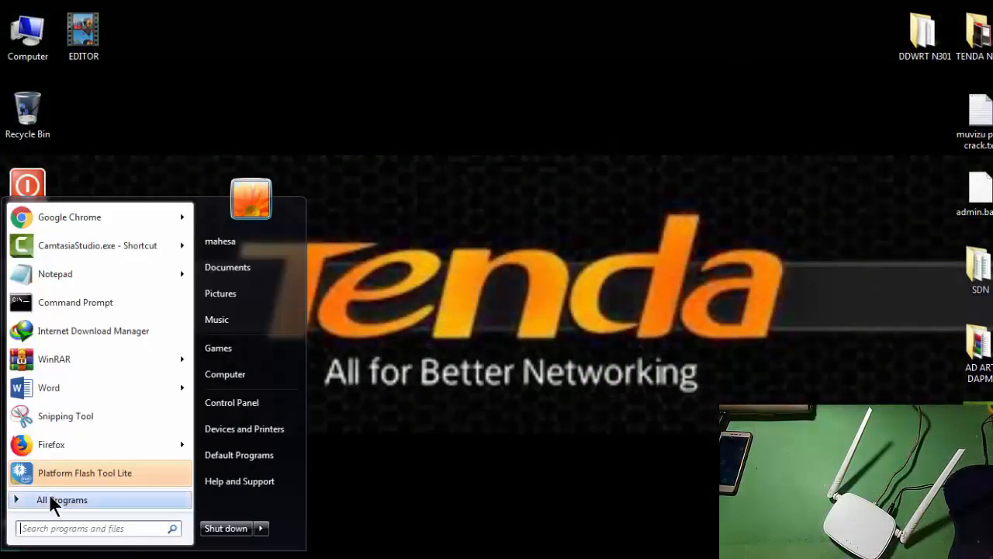
pyautogui.click(52, 437)
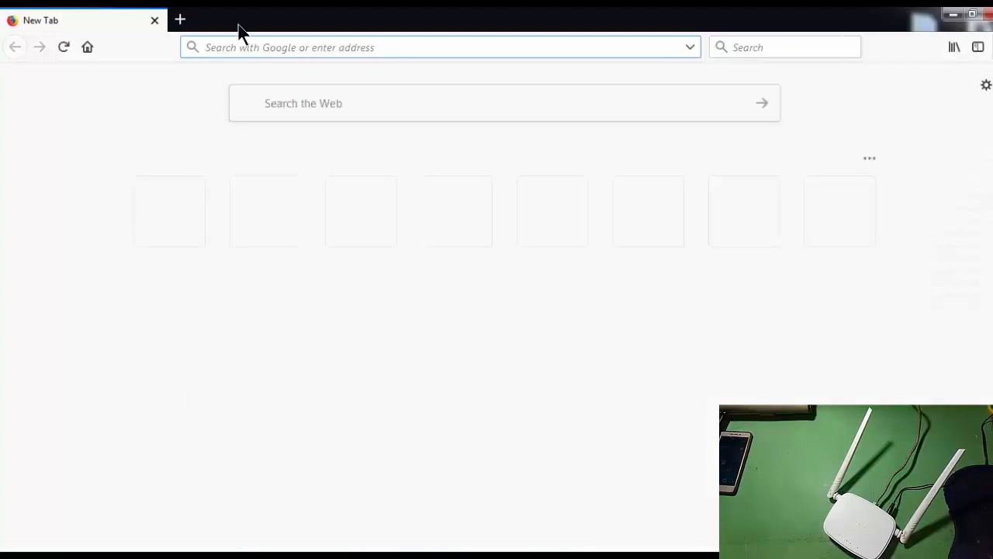
pyautogui.rightClick(248, 48)
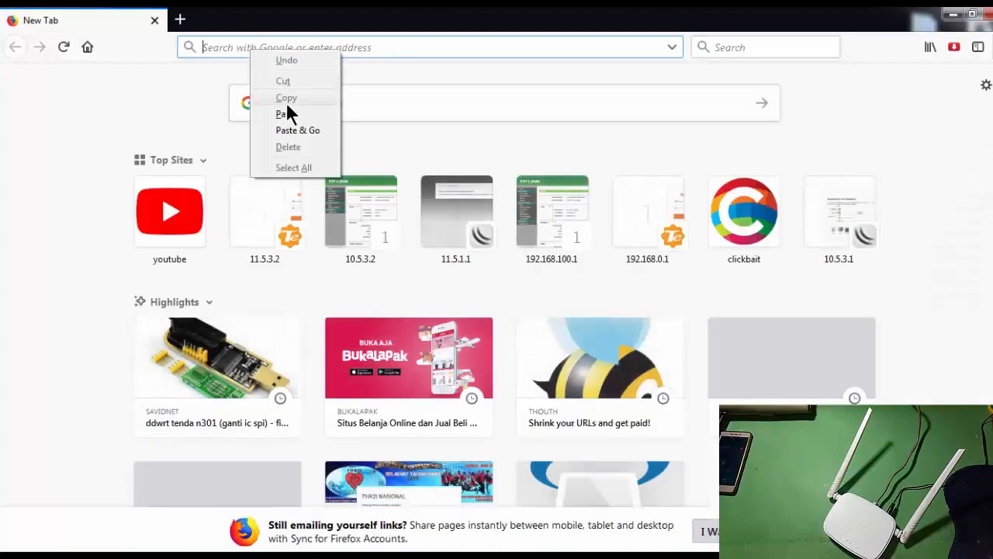
pyautogui.click(287, 109)
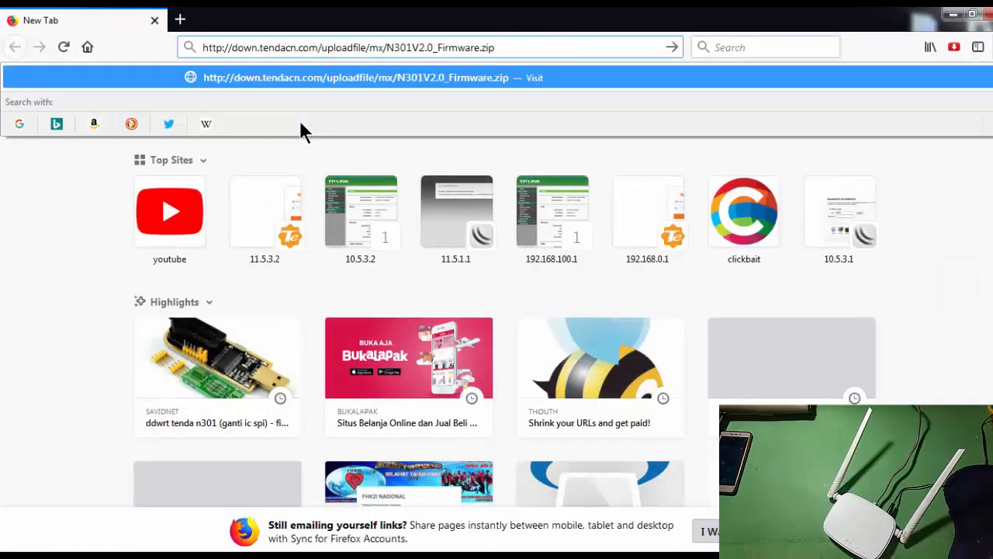
pyautogui.press('Return')
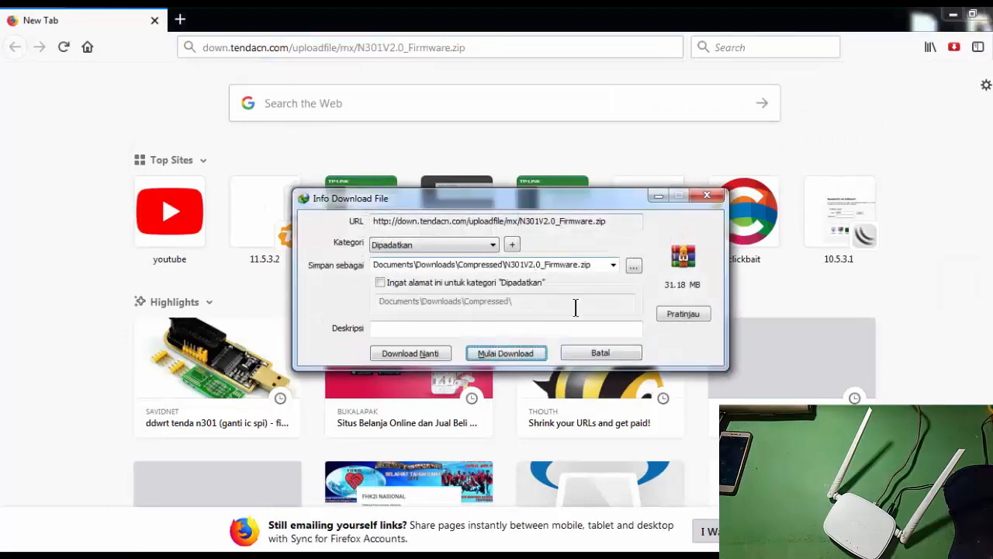
pyautogui.click(512, 353)
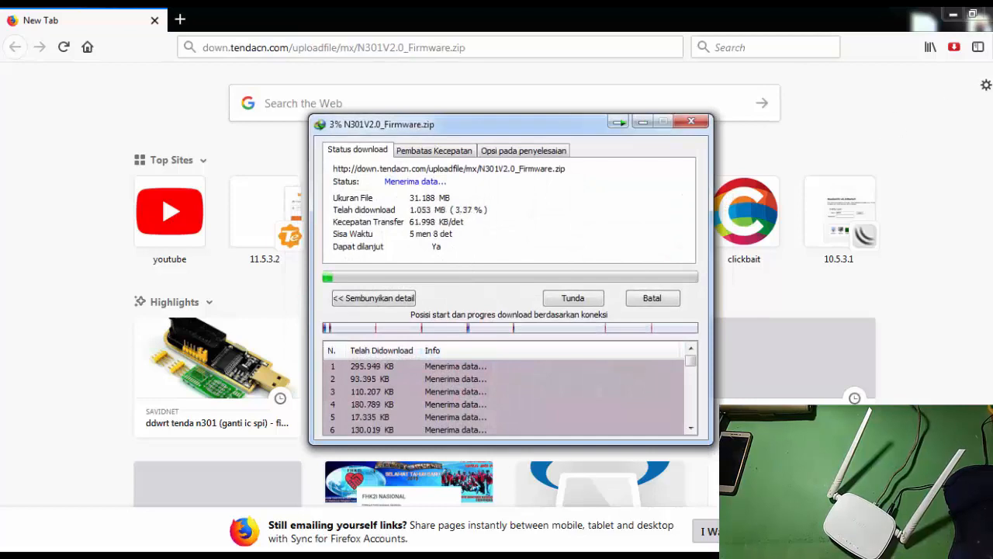
pyautogui.click(954, 14)
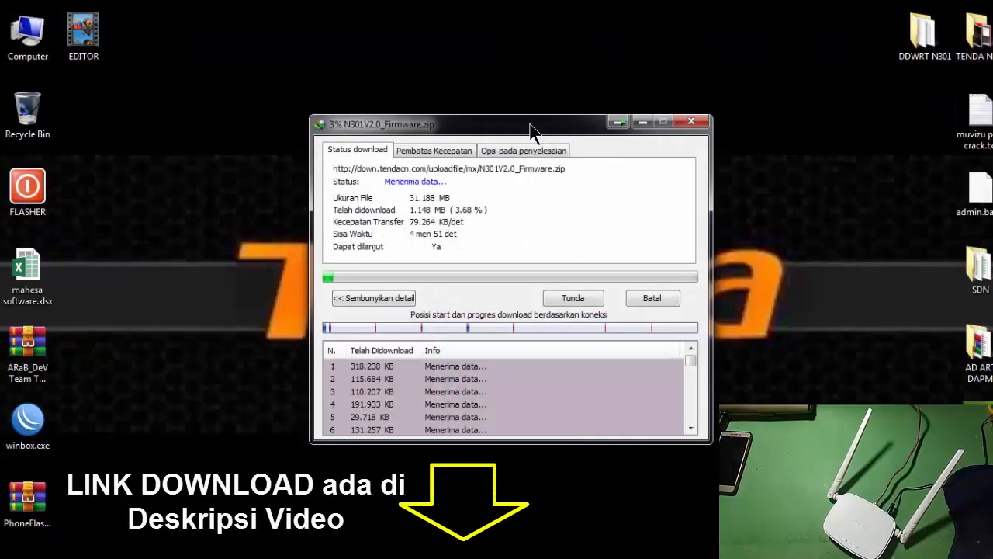
pyautogui.moveTo(532, 126); pyautogui.dragTo(515, 110)
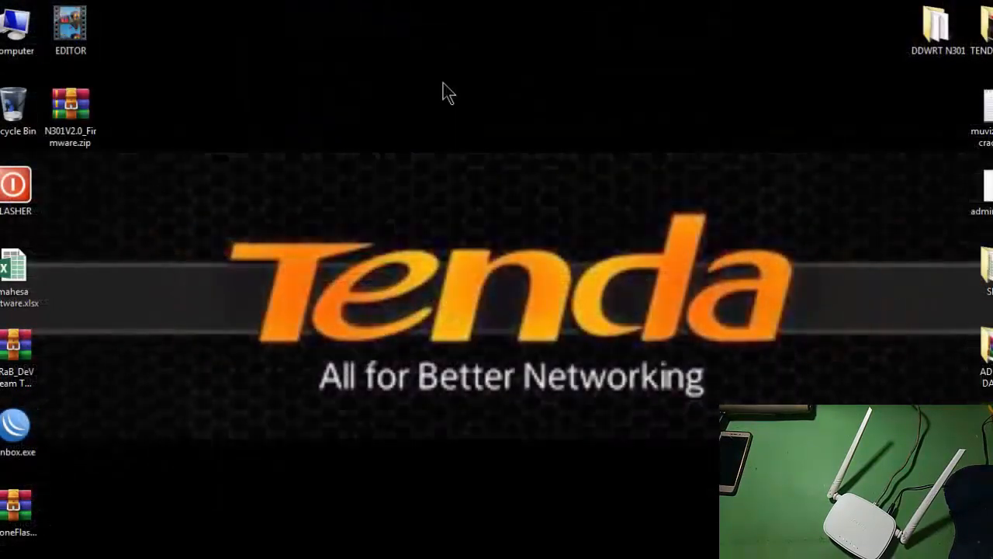
# Extract N301V2.0_Firmware.zip into an N301V2.0_Firmware folder on the desktop with the default extraction options.
pyautogui.click(70, 113)
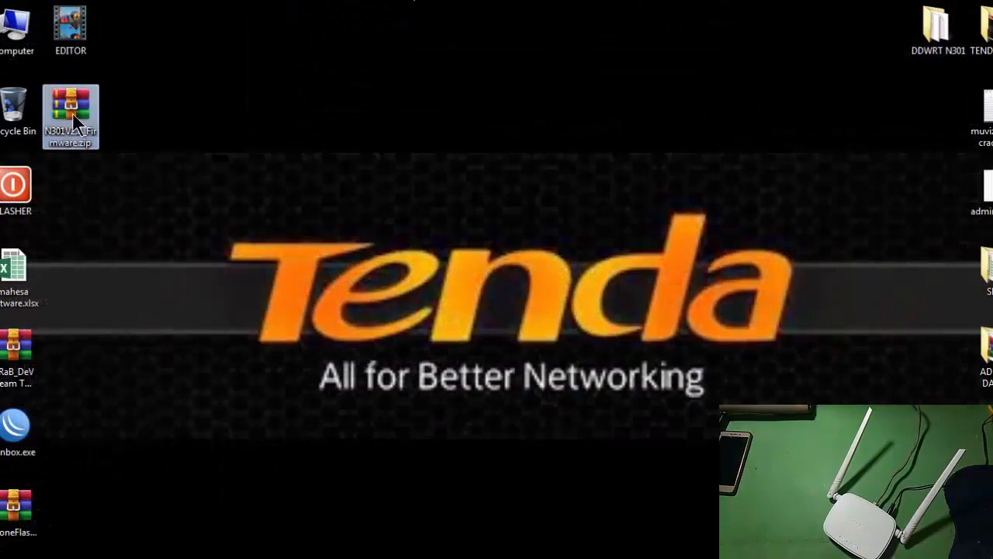
pyautogui.rightClick(85, 106)
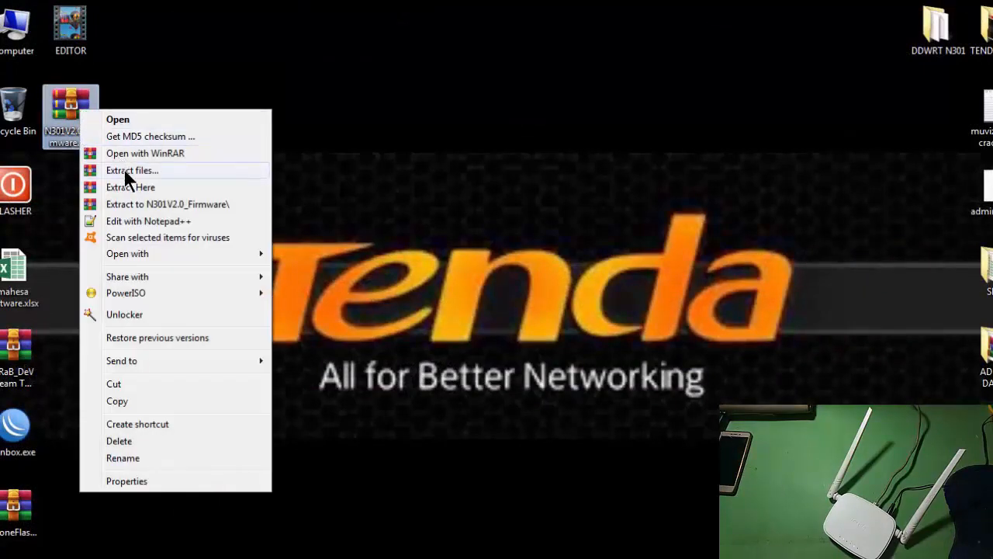
pyautogui.click(125, 168)
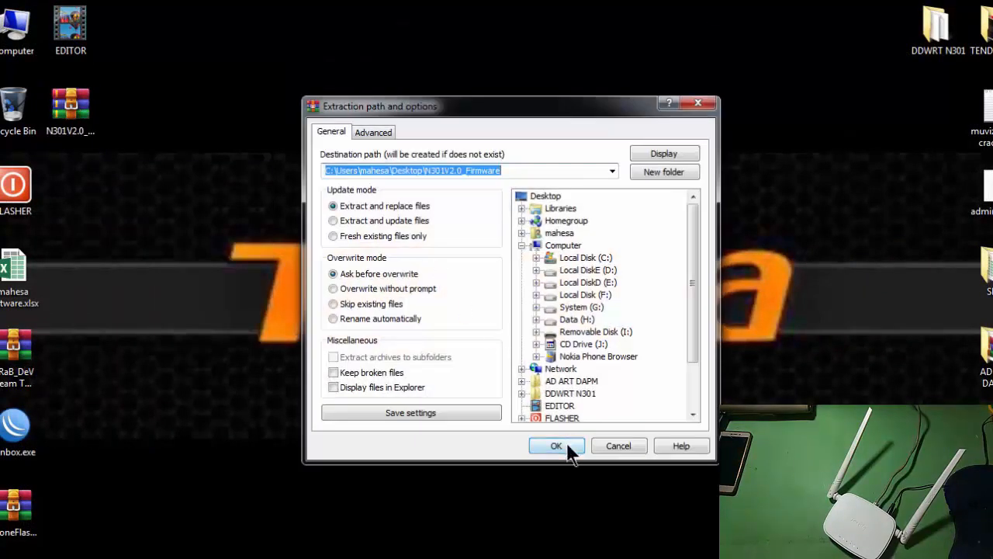
pyautogui.click(568, 445)
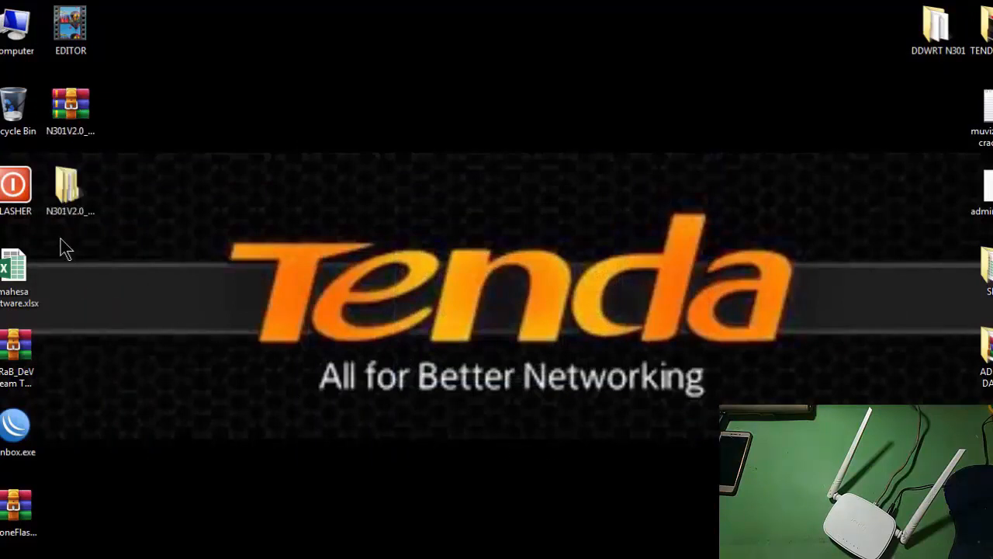
# Look inside the extracted N301V2.0_Firmware folder for the US_N301V2.0RTL_V12.01.01.46_multi_RST firmware file, then close the folder.
pyautogui.doubleClick(67, 190)
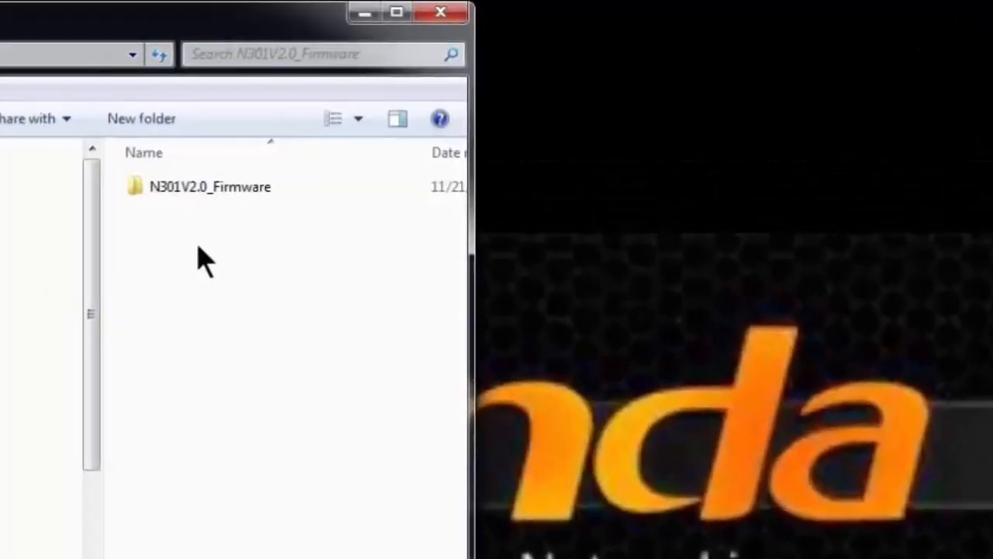
pyautogui.doubleClick(204, 191)
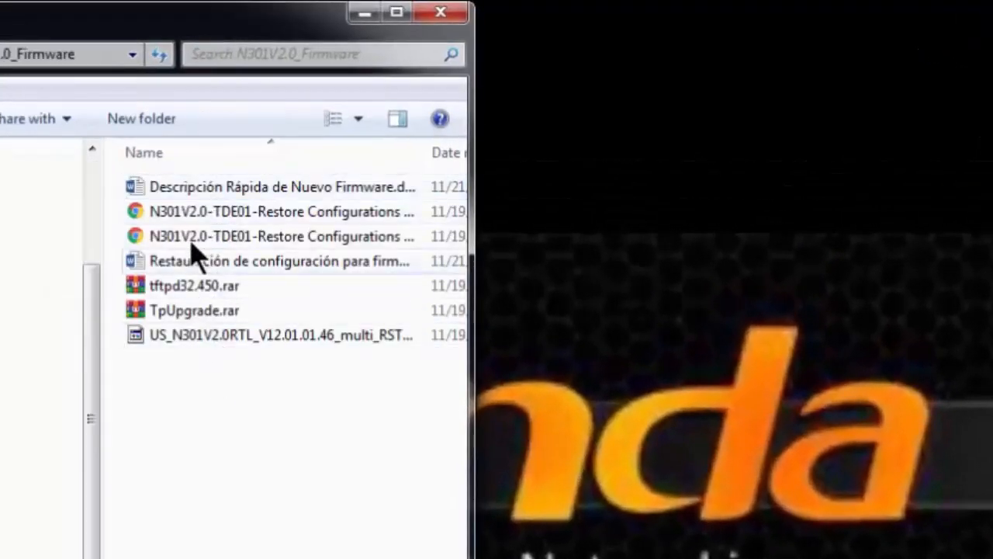
pyautogui.click(210, 339)
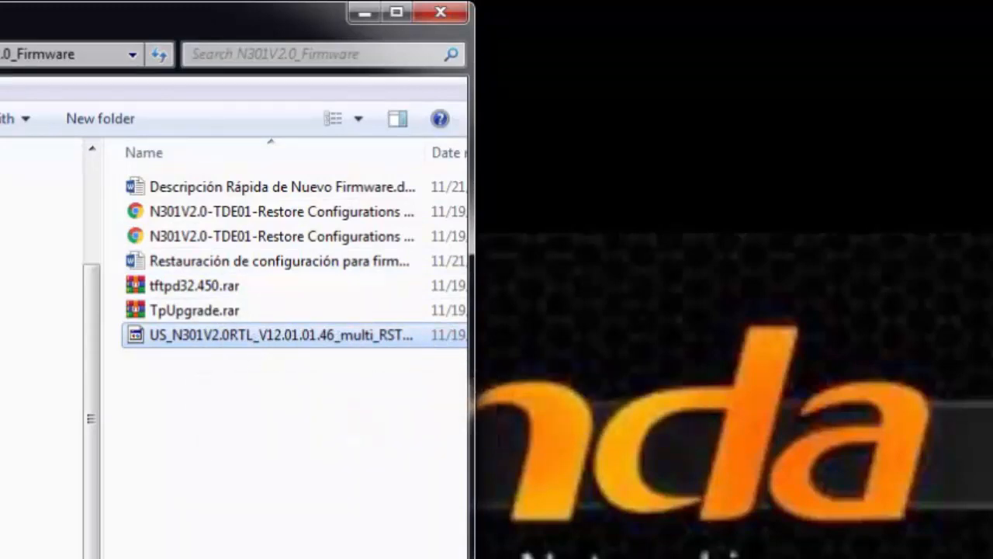
pyautogui.hscroll(5, 286, 348)
pyautogui.hscroll(-5, 285, 348)
pyautogui.click(196, 334)
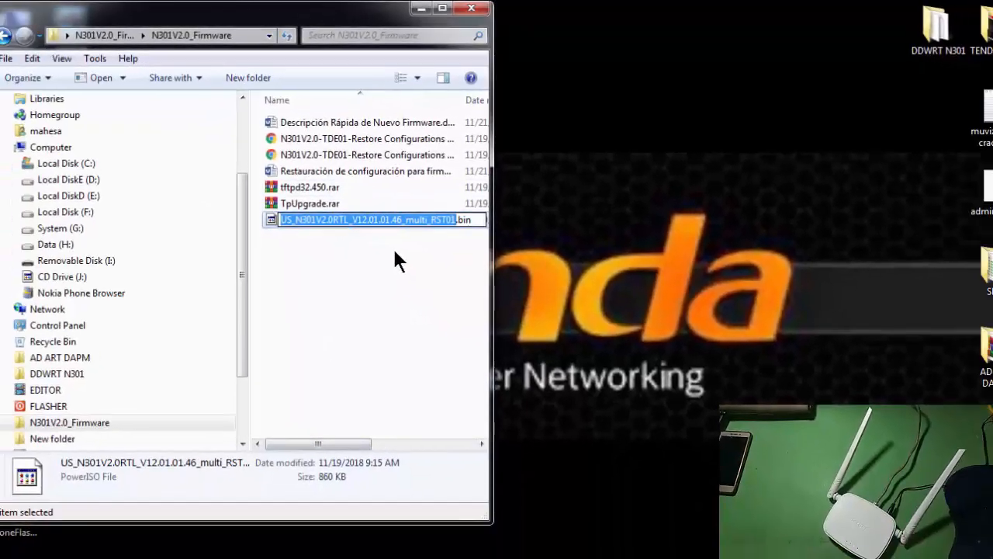
pyautogui.click(359, 321)
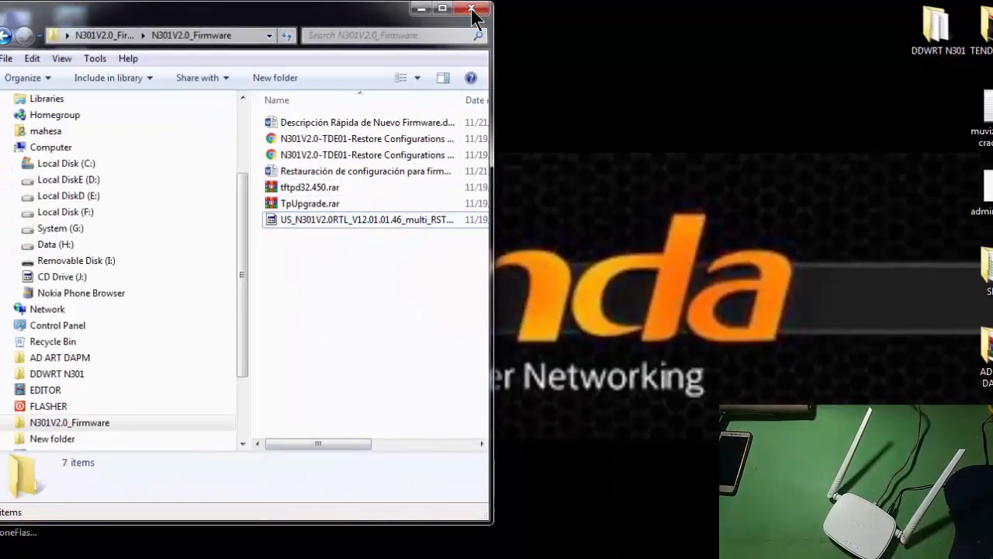
pyautogui.click(457, 10)
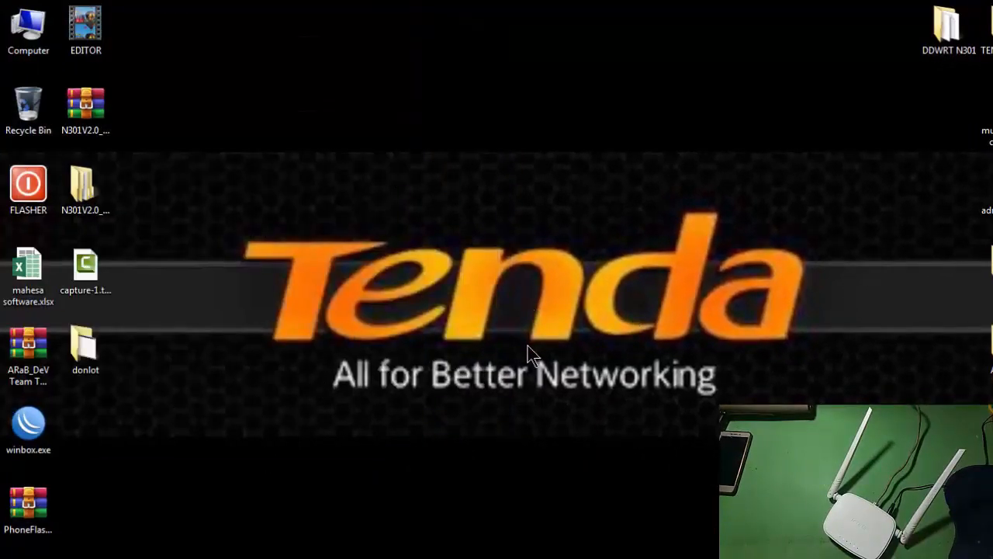
# Open the router's login page at 192.168.0.1 in Firefox.
pyautogui.click(24, 558)
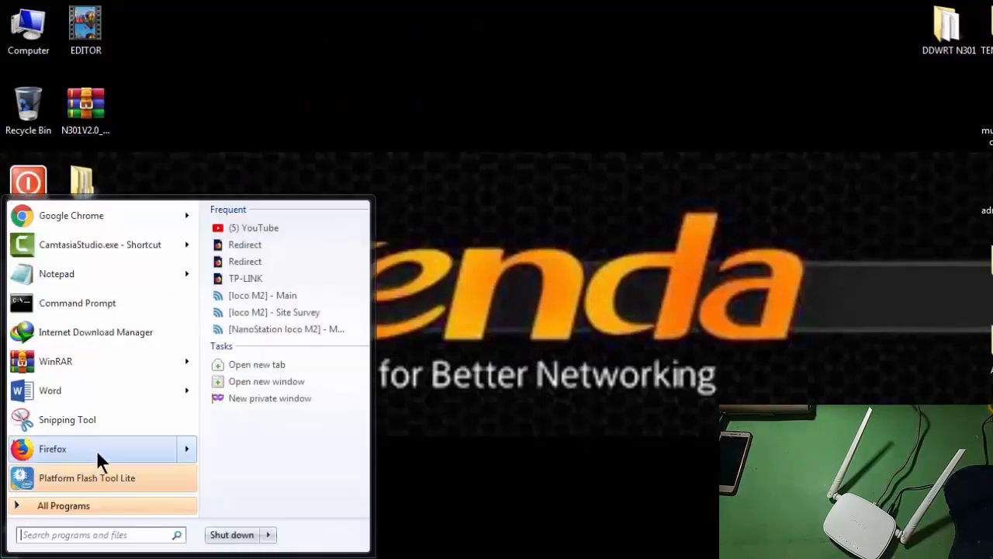
pyautogui.click(96, 450)
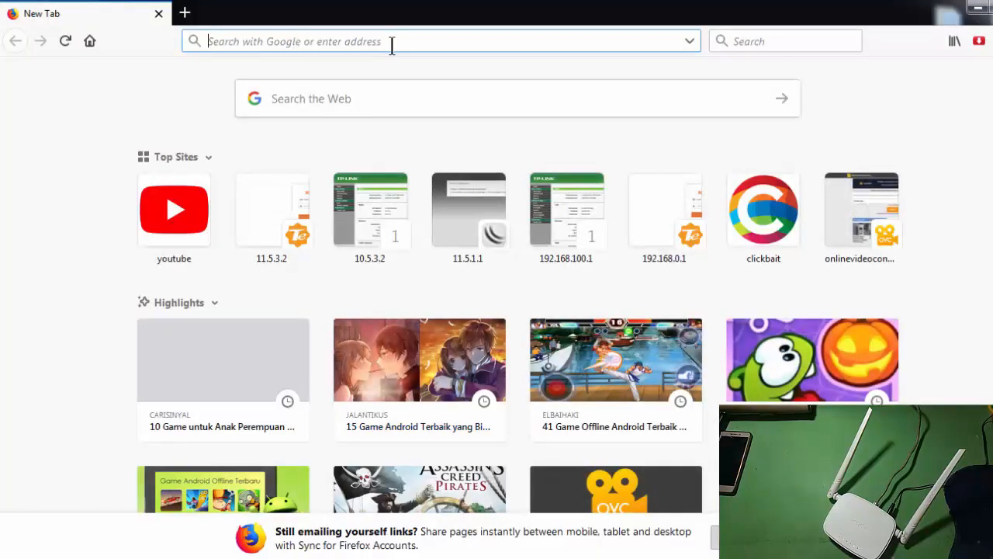
pyautogui.write('192.168')
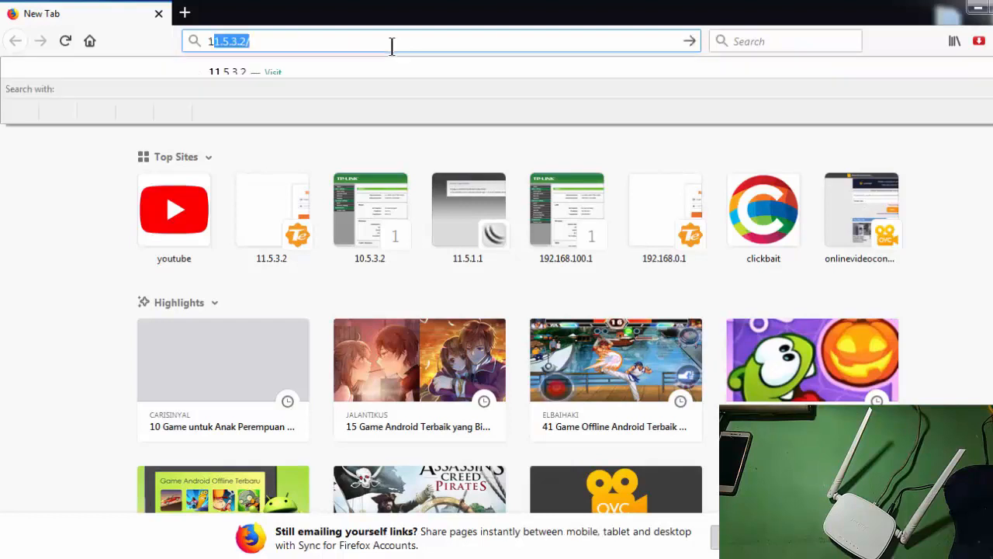
pyautogui.write('.0.1')
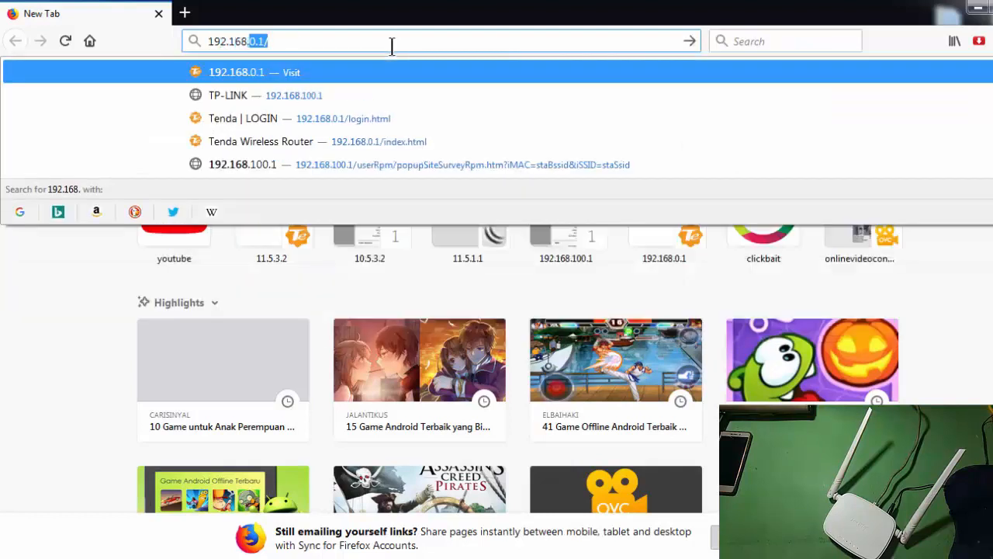
pyautogui.press('Return')
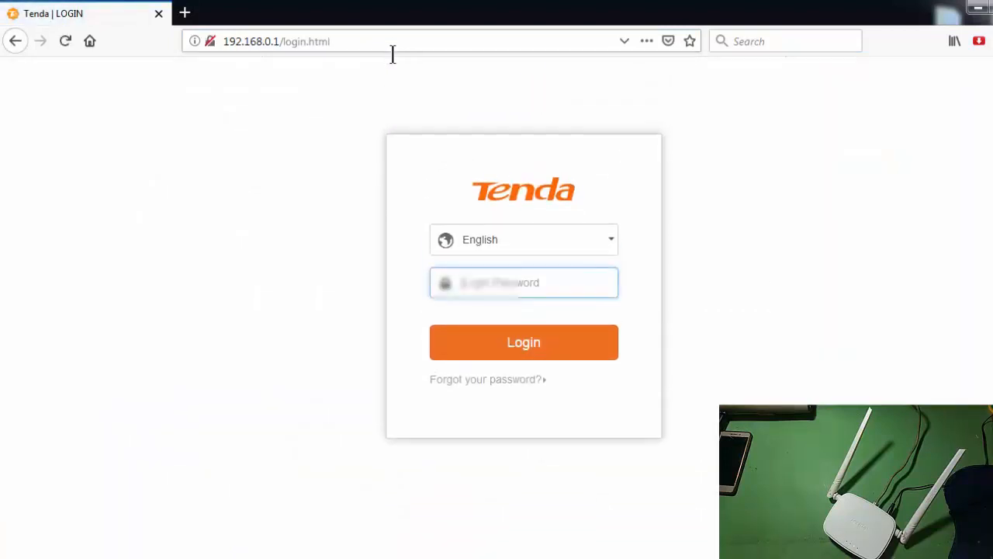
# Log in to the Tenda router by entering the login password.
pyautogui.click(494, 287)
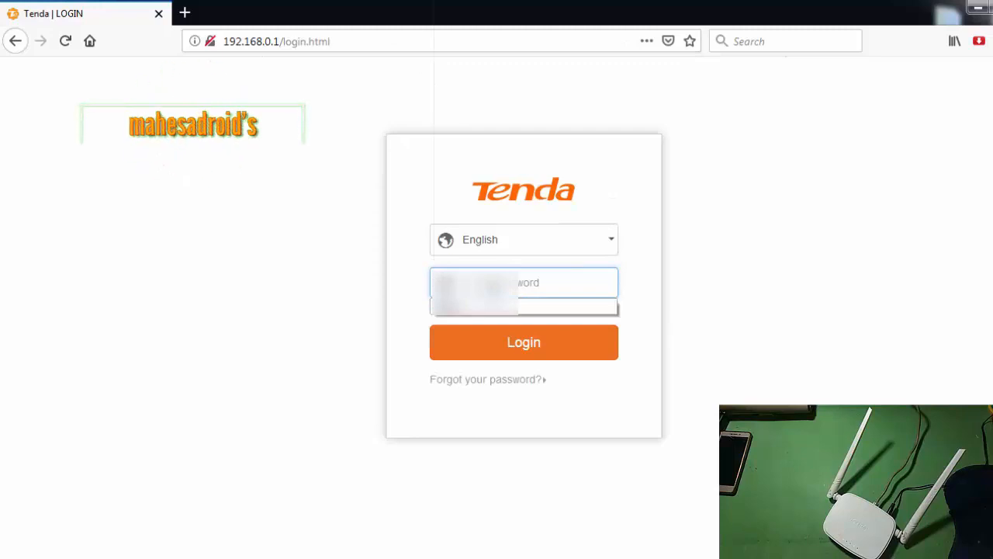
pyautogui.click(320, 326)
pyautogui.click(527, 283)
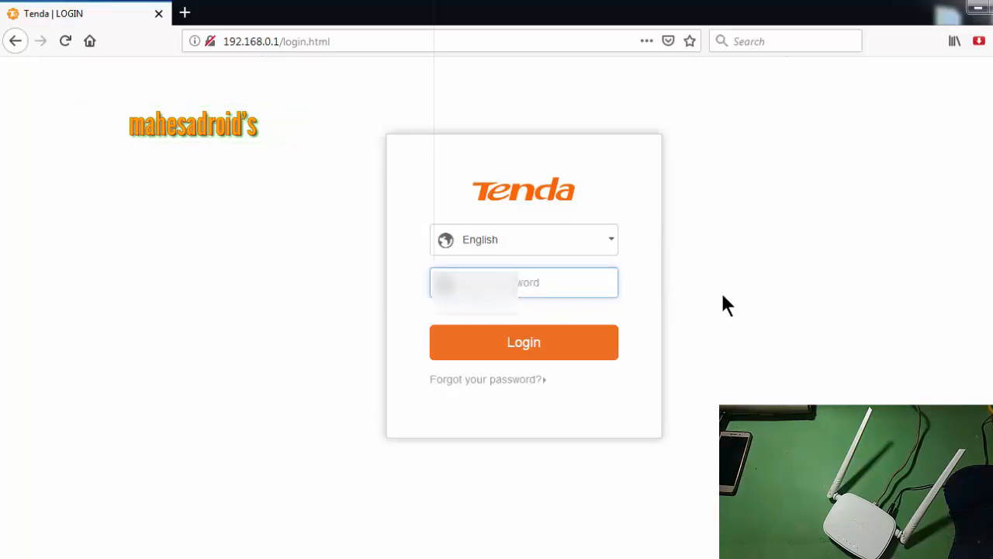
pyautogui.write('a')
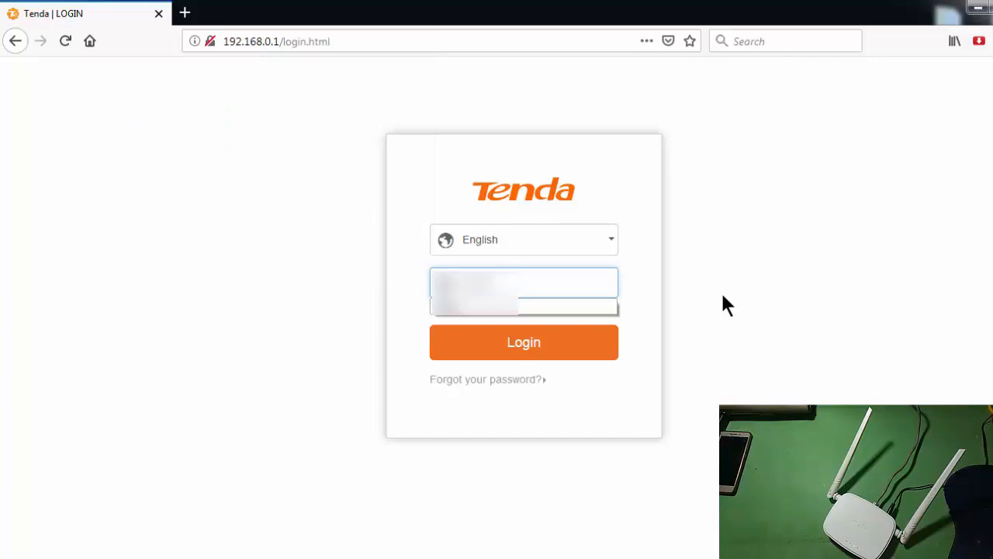
pyautogui.click(529, 346)
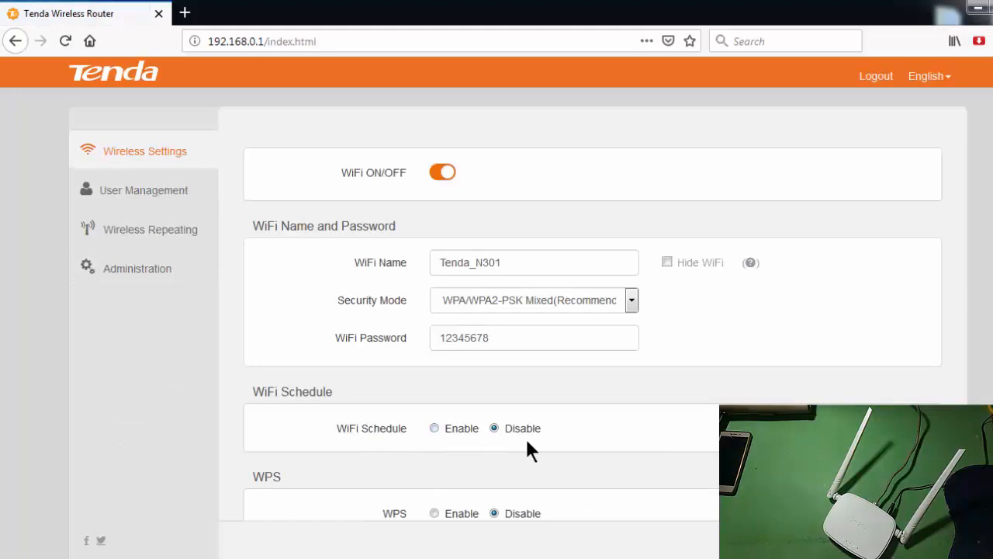
# Review the WiFi name and WiFi password in the router's wireless settings.
pyautogui.scroll(-1, 544, 478)
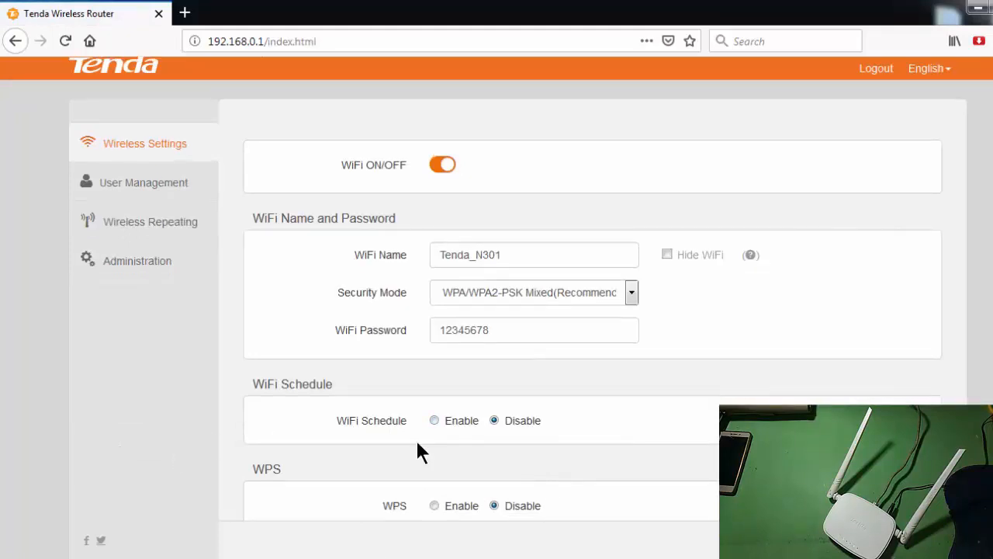
pyautogui.scroll(1, 417, 453)
pyautogui.moveTo(517, 337); pyautogui.dragTo(399, 343)
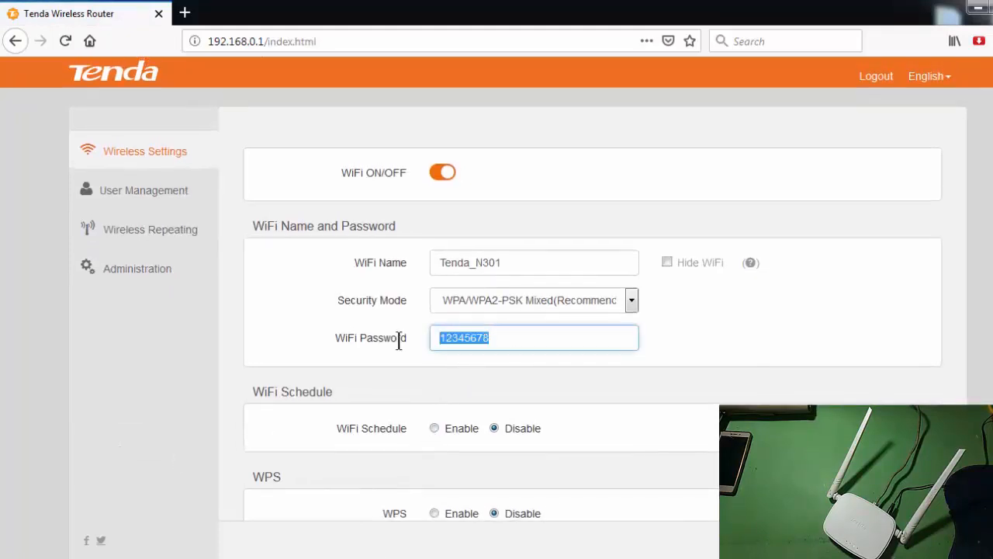
pyautogui.click(506, 341)
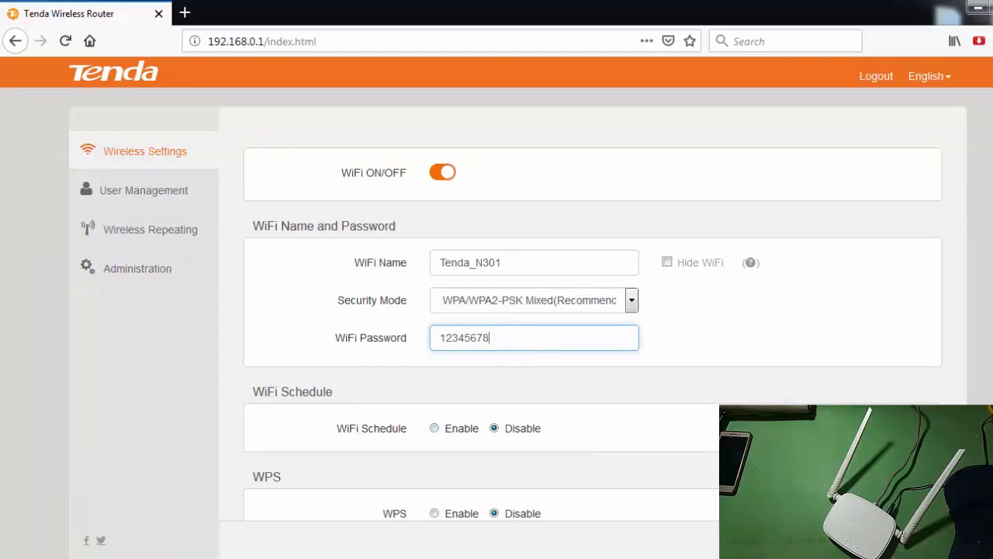
# Check the current firmware version in the router's administration settings under Device Management.
pyautogui.click(145, 273)
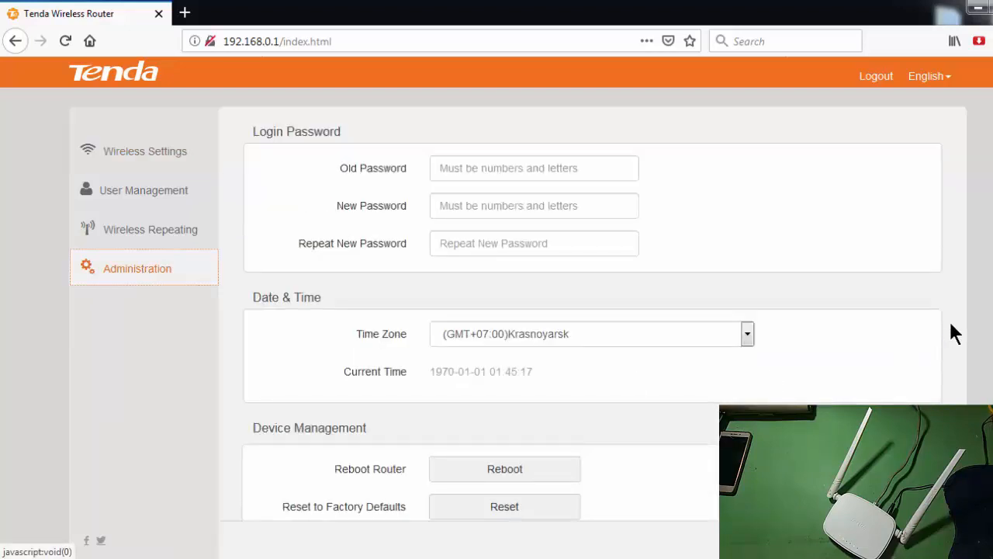
pyautogui.scroll(-3, 497, 310)
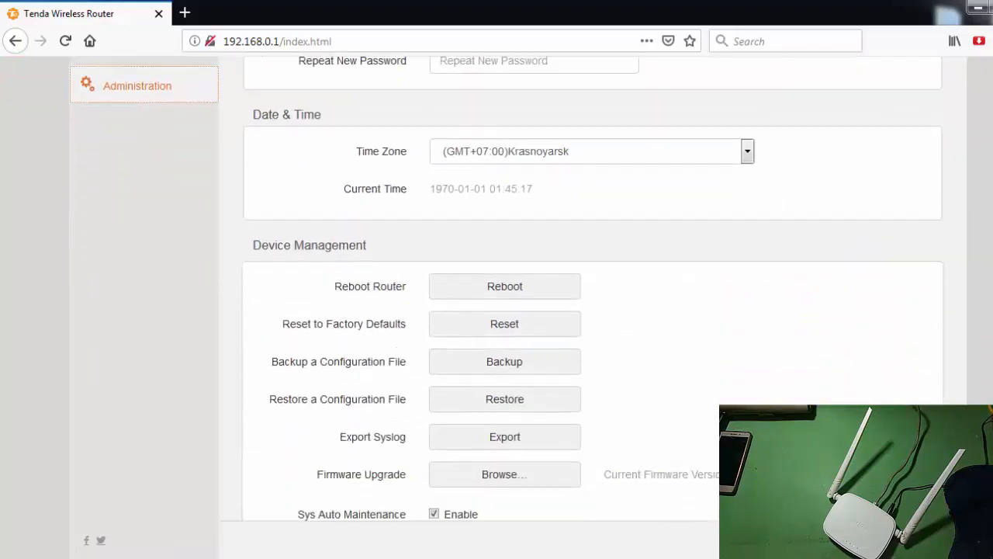
pyautogui.moveTo(643, 408); pyautogui.dragTo(745, 412)
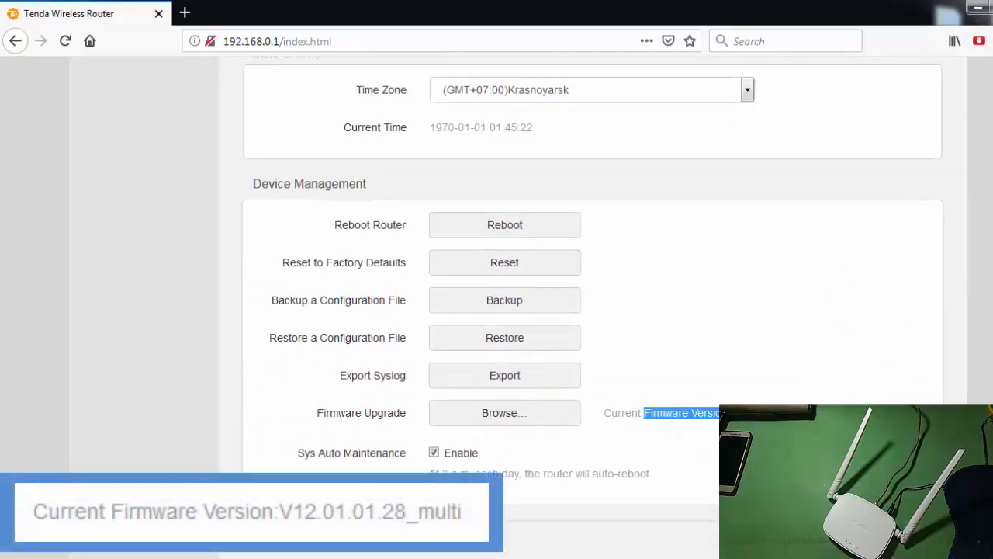
pyautogui.click(784, 421)
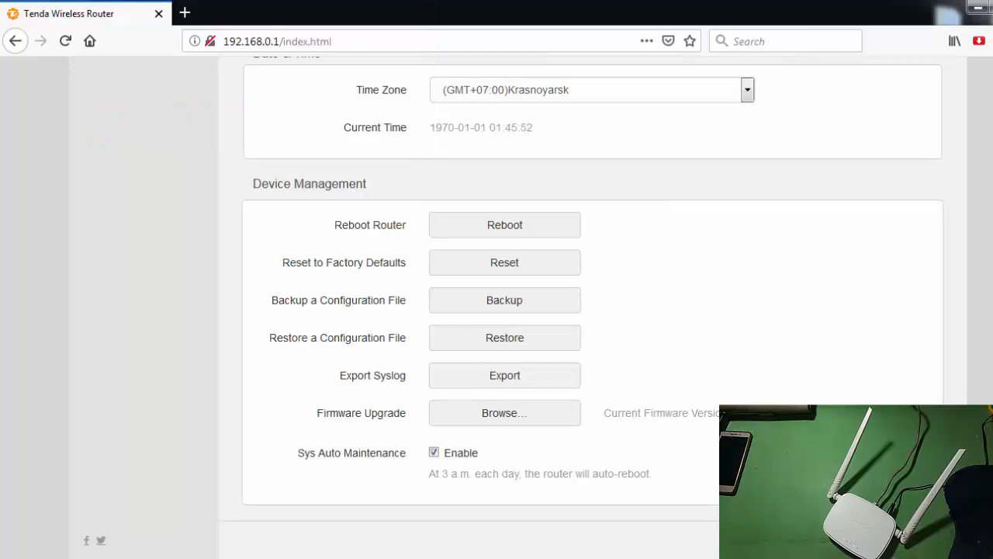
pyautogui.click(981, 10)
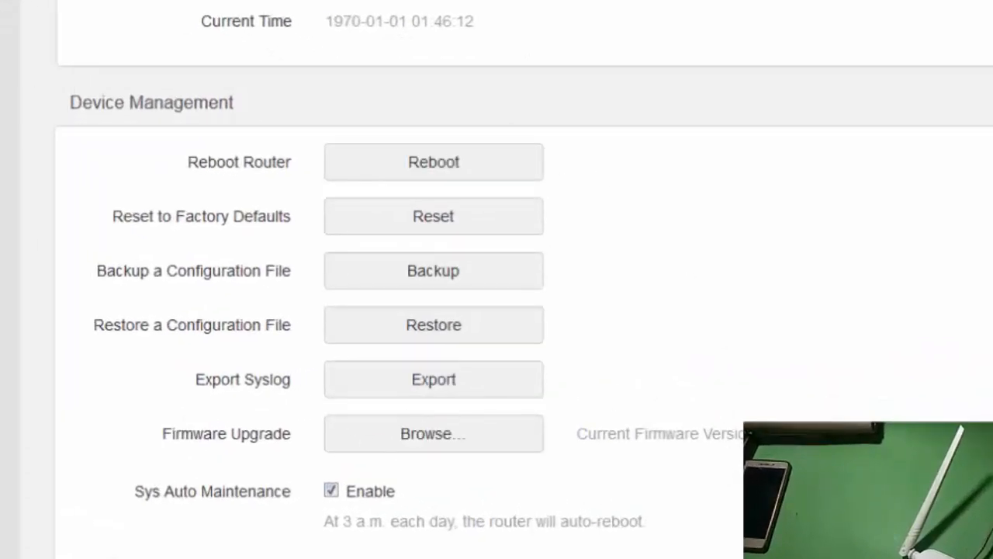
# Choose US_N301V2.0RTL_V12.01.01.46_multi_RST01.bin from the nested N301V2.0_Firmware folder on the desktop as the firmware upgrade file.
pyautogui.click(451, 444)
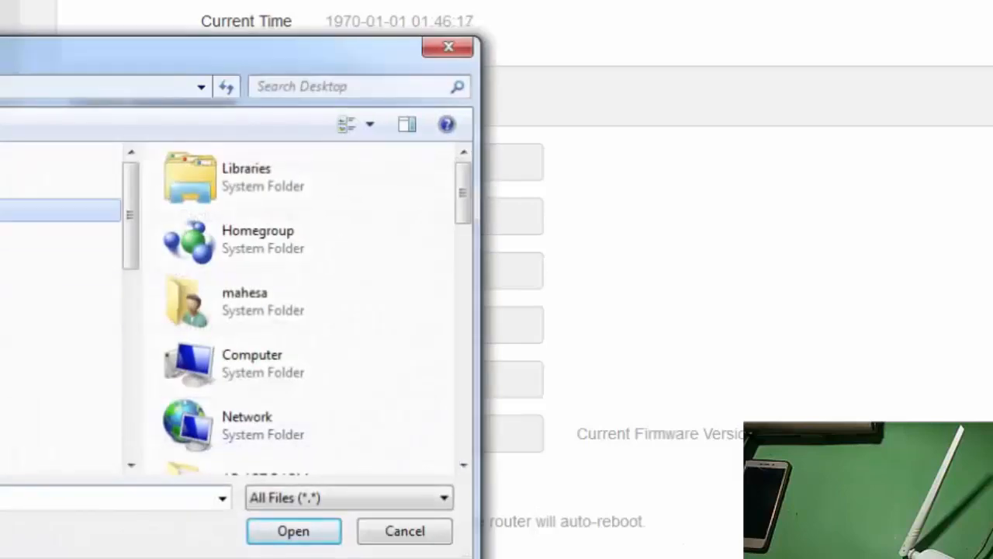
pyautogui.moveTo(457, 208); pyautogui.dragTo(463, 295)
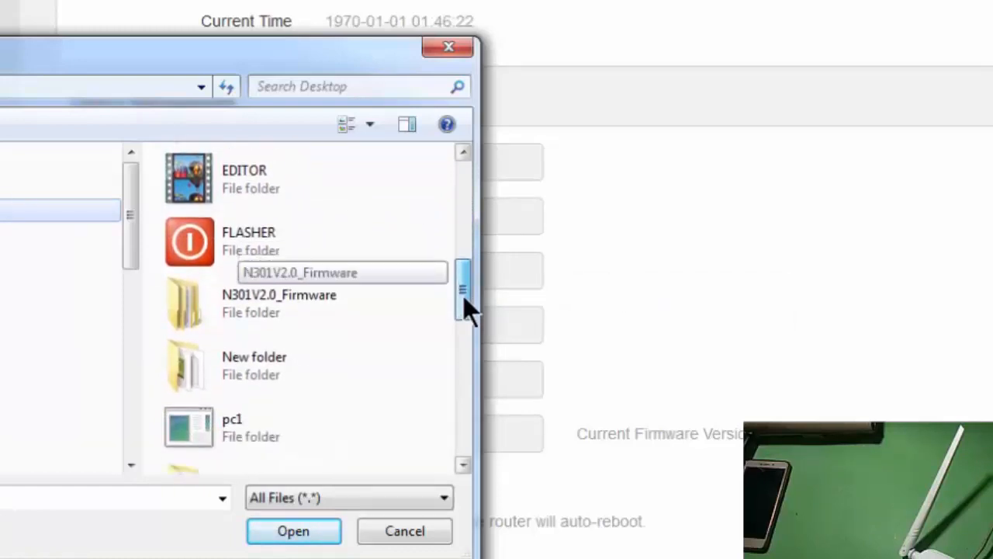
pyautogui.doubleClick(307, 318)
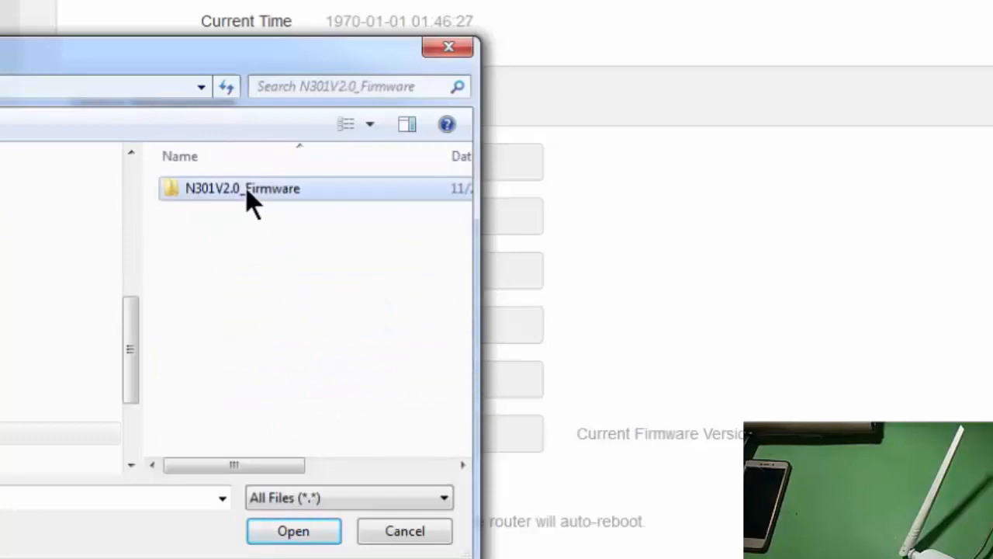
pyautogui.doubleClick(249, 194)
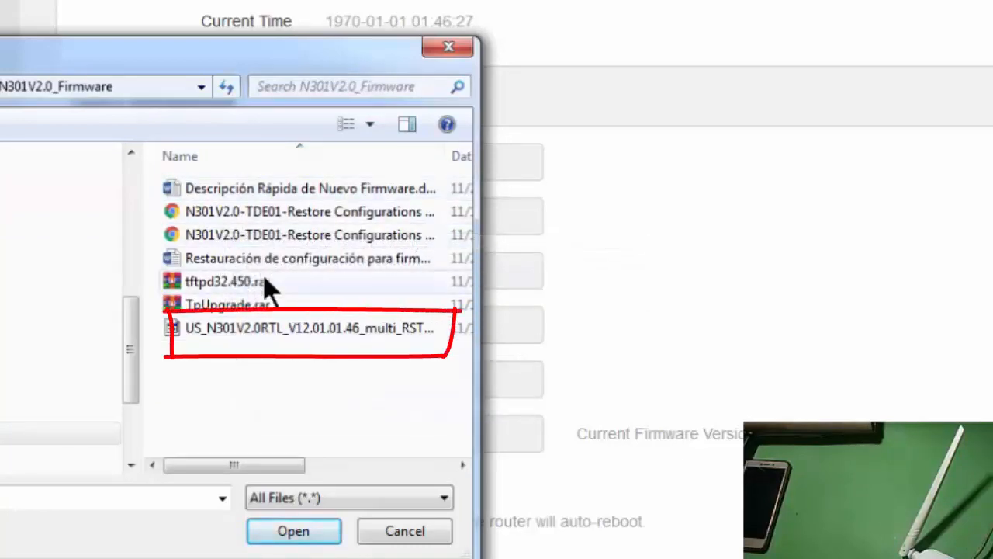
pyautogui.click(257, 329)
# Widen the Name column to show the full firmware file name, then open the selected file and confirm the device upgrade.
pyautogui.moveTo(284, 465); pyautogui.dragTo(328, 472)
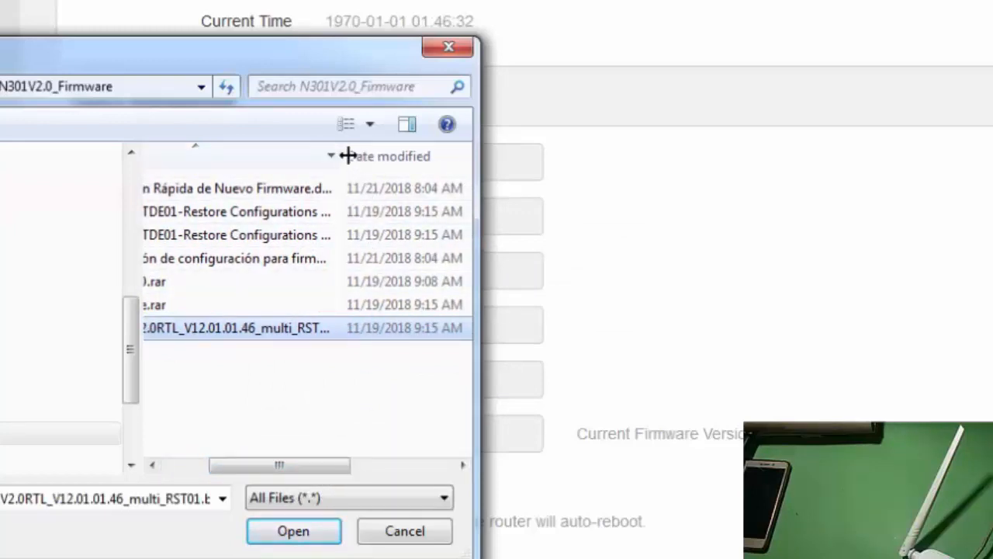
pyautogui.moveTo(348, 156); pyautogui.dragTo(402, 157)
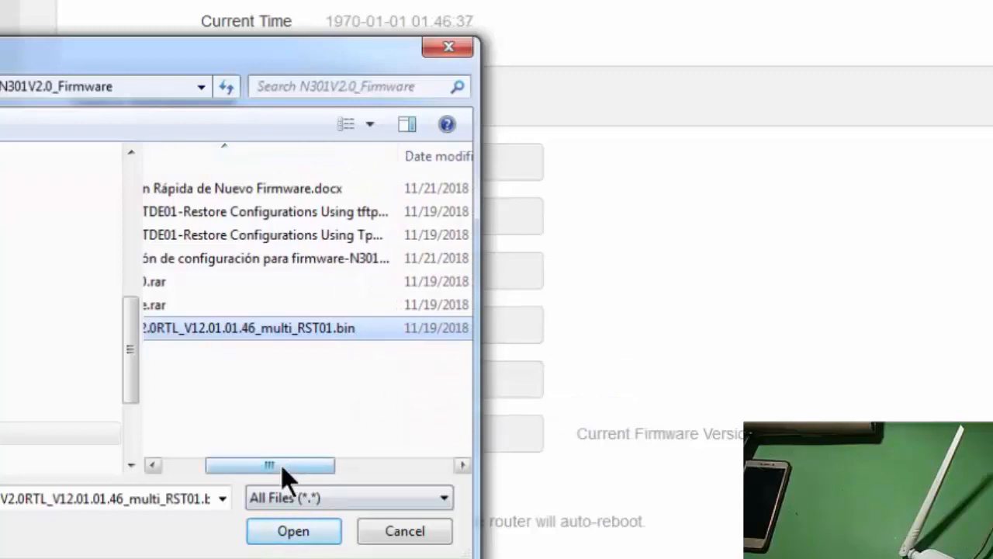
pyautogui.moveTo(284, 468); pyautogui.dragTo(233, 469)
pyautogui.click(286, 532)
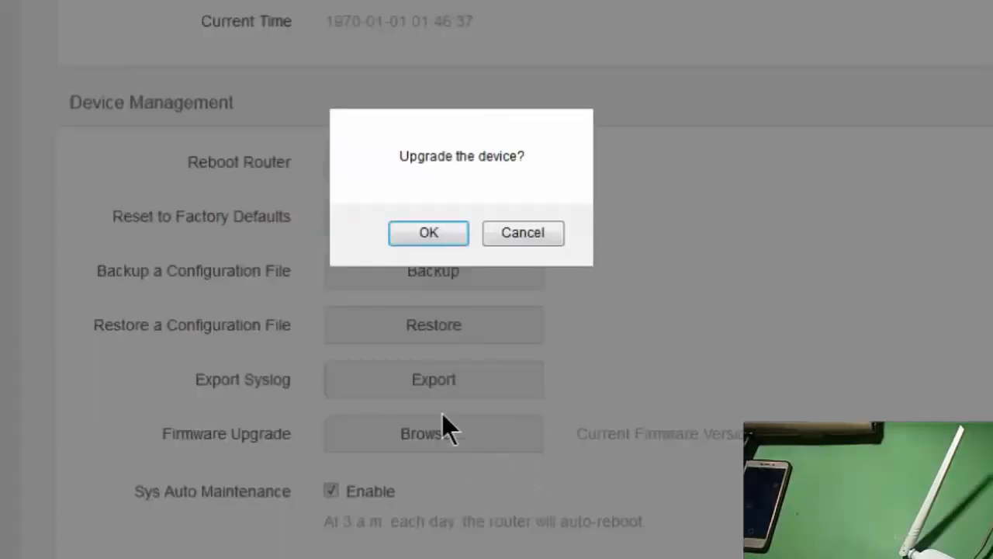
pyautogui.click(433, 234)
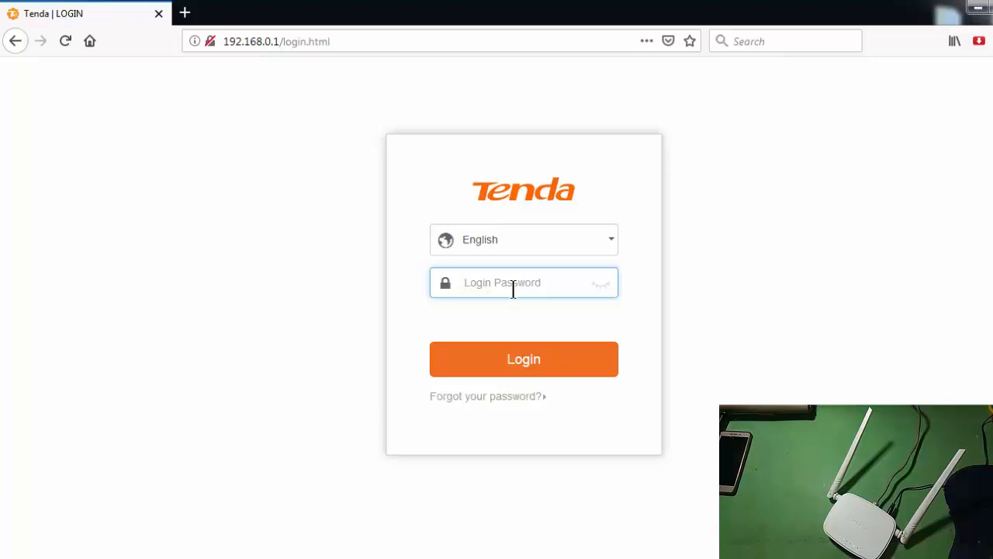
# Log in to the router again with the login password and look over the Multi SSID, signal strength and WPS settings.
pyautogui.write('a')
pyautogui.click(552, 368)
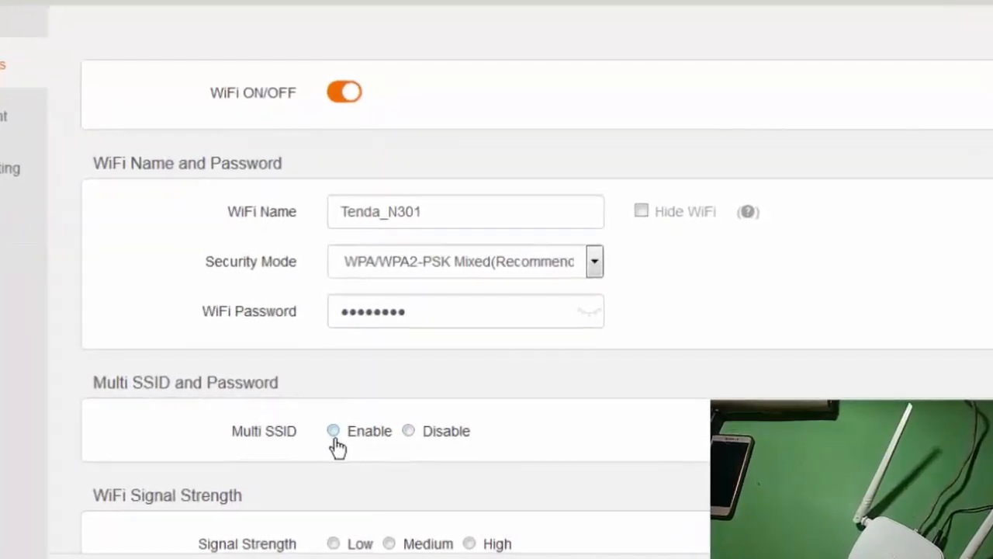
pyautogui.scroll(-3, 336, 435)
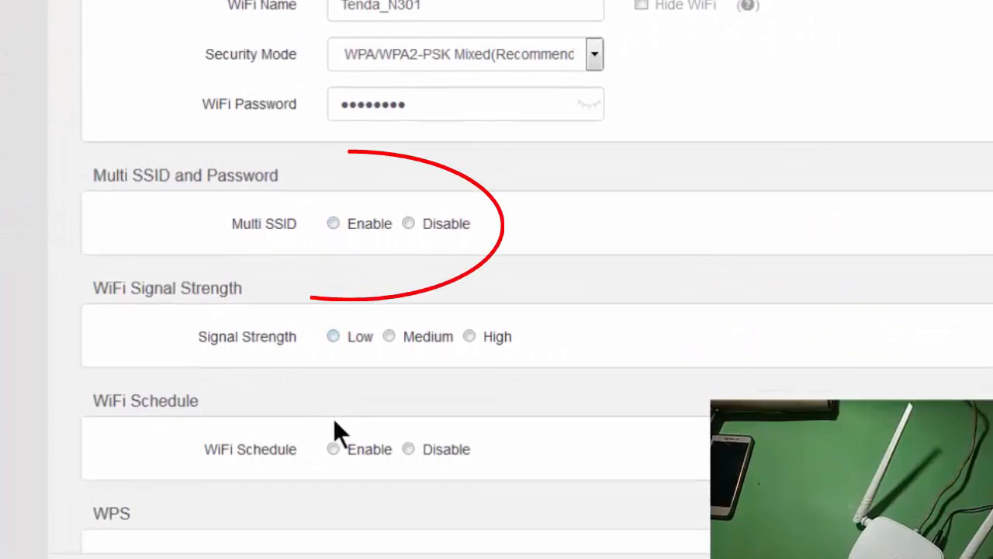
pyautogui.scroll(-3, 335, 422)
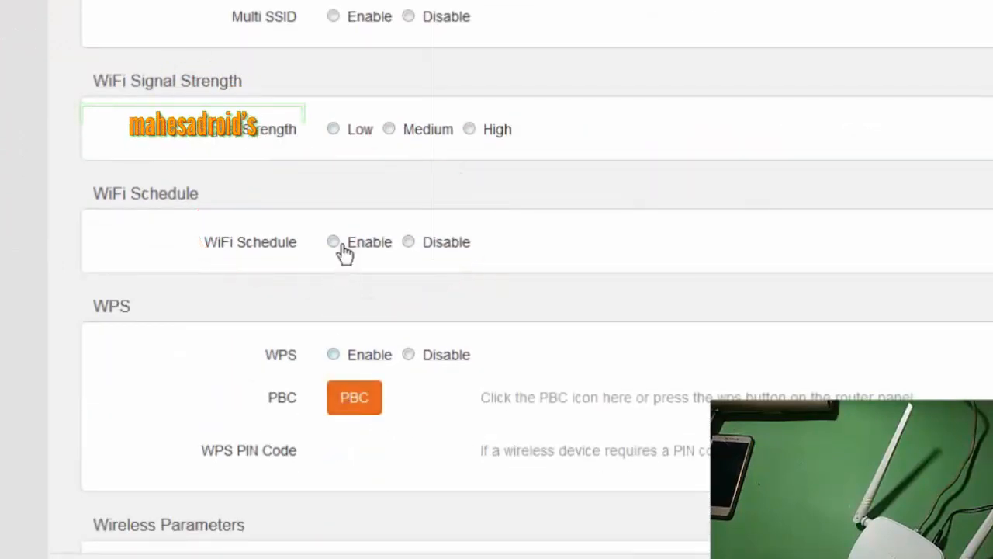
pyautogui.scroll(3, 395, 202)
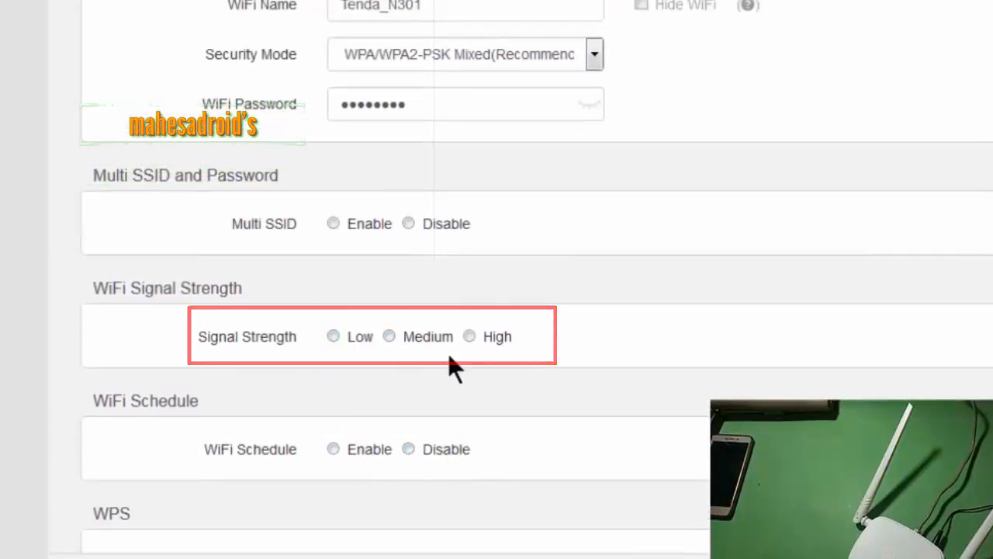
pyautogui.scroll(-3, 432, 475)
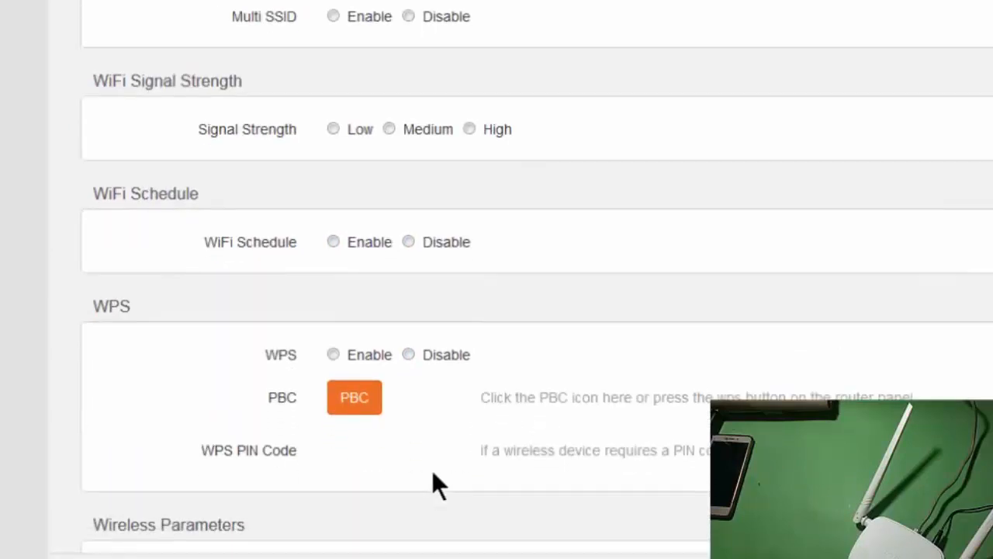
pyautogui.scroll(6, 433, 474)
pyautogui.scroll(-2, 432, 469)
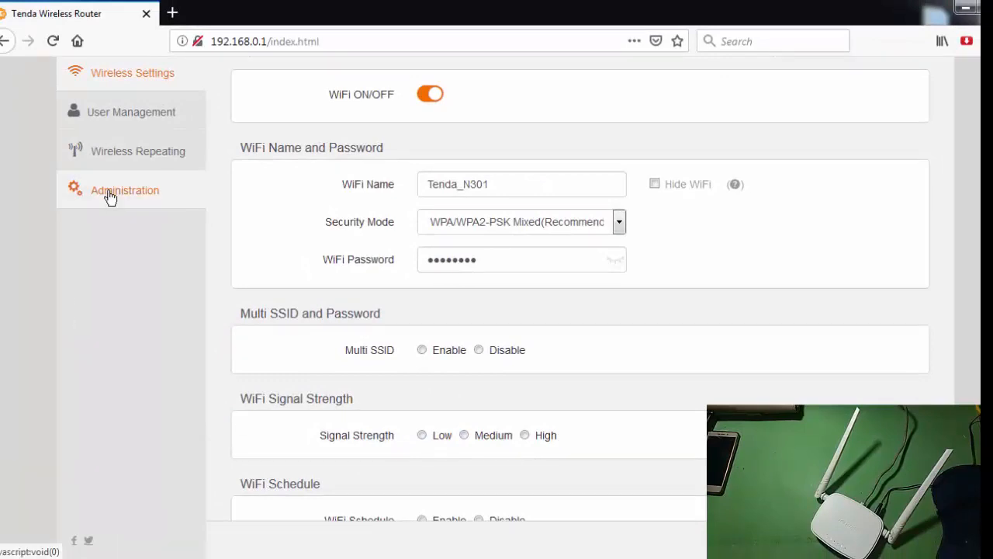
# Check the firmware version in the administration settings after the upgrade.
pyautogui.click(105, 195)
pyautogui.scroll(-3, 481, 369)
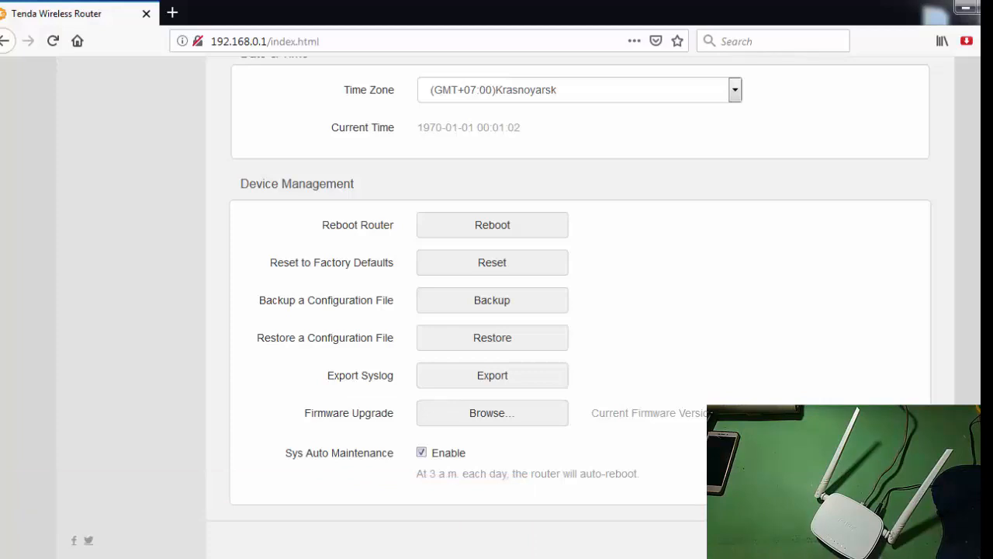
pyautogui.scroll(5, 497, 310)
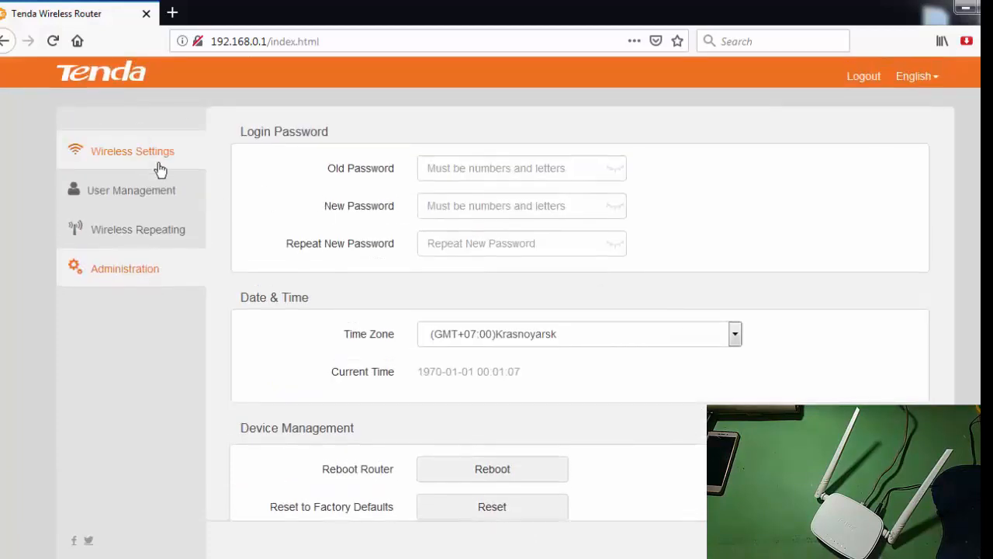
# Enable Multi SSID in the wireless settings and name the second WiFi network N301_wifi2.
pyautogui.click(152, 167)
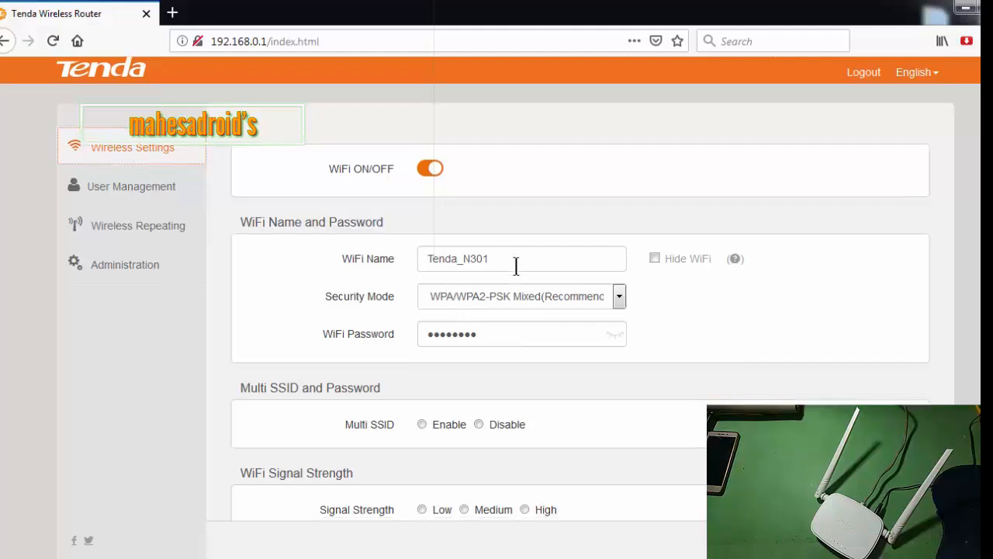
pyautogui.scroll(-2, 526, 362)
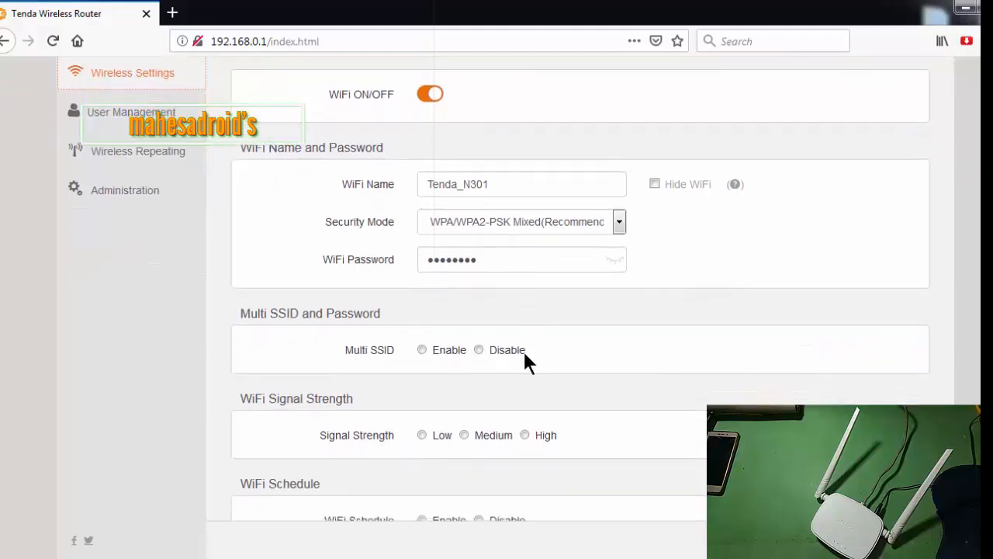
pyautogui.click(422, 349)
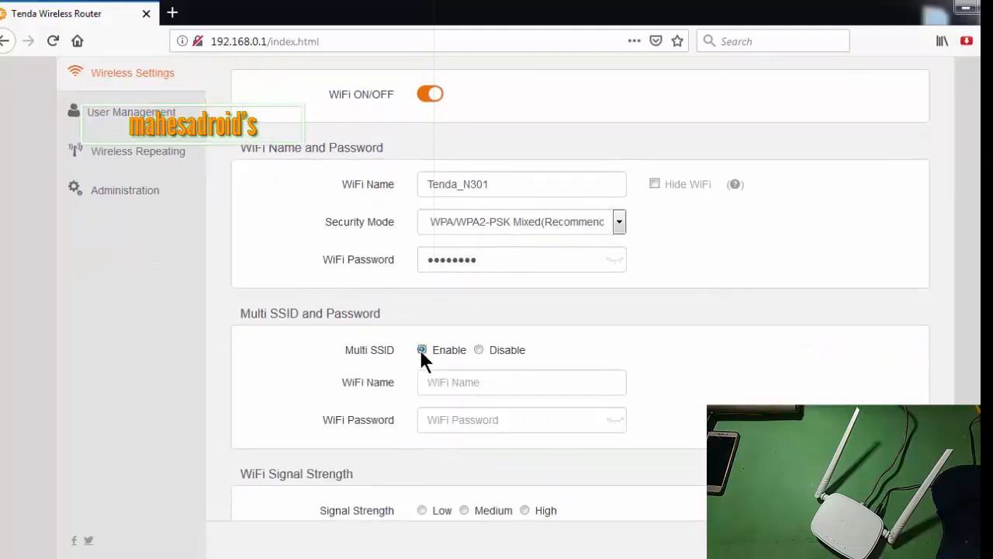
pyautogui.click(445, 382)
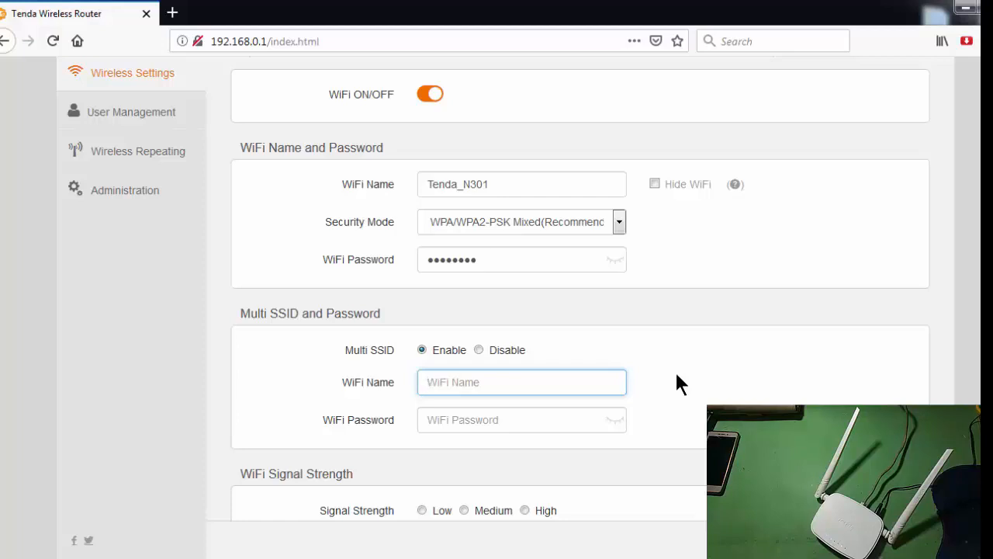
pyautogui.write('N301_wifi2')
# Enter the WiFi password for the second network in the Multi SSID section.
pyautogui.click(469, 423)
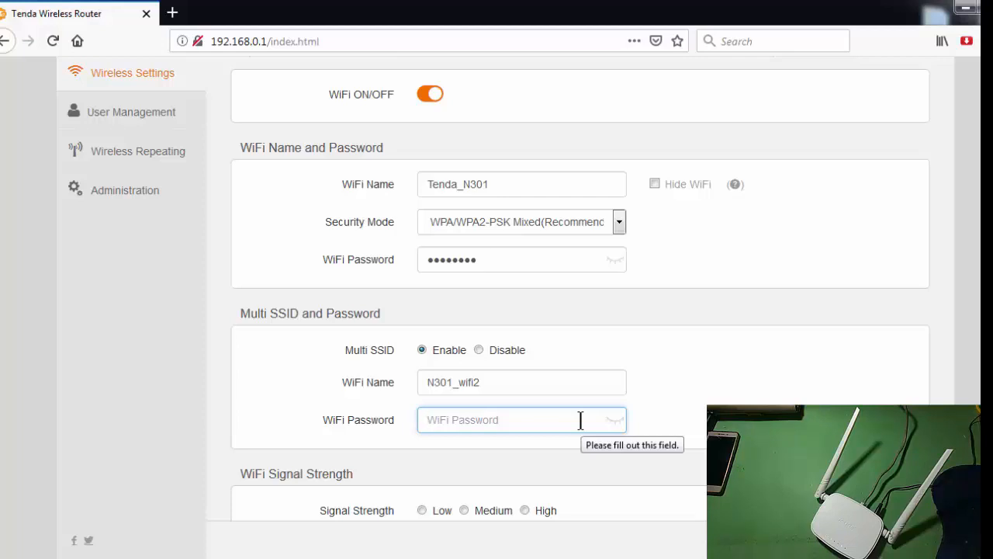
pyautogui.write('123')
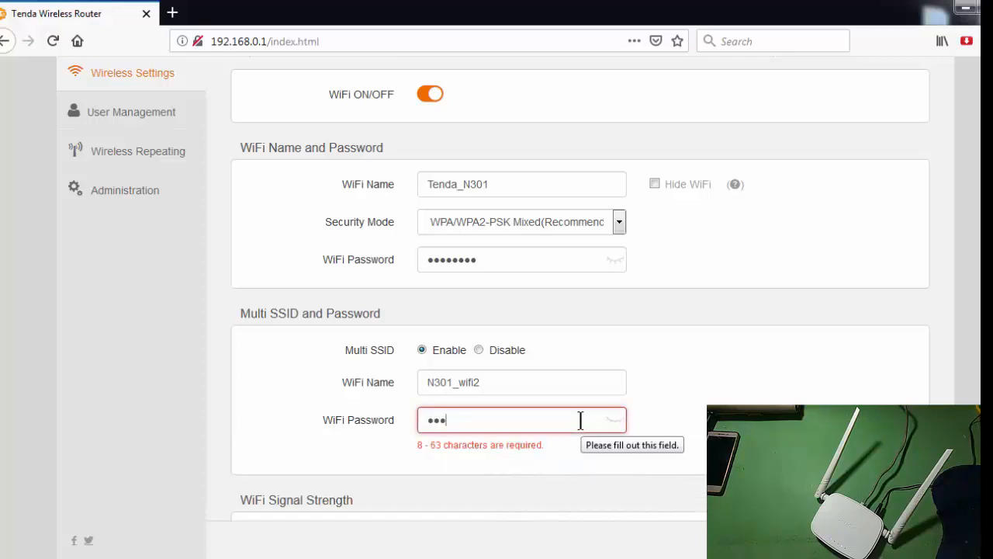
pyautogui.write('45678')
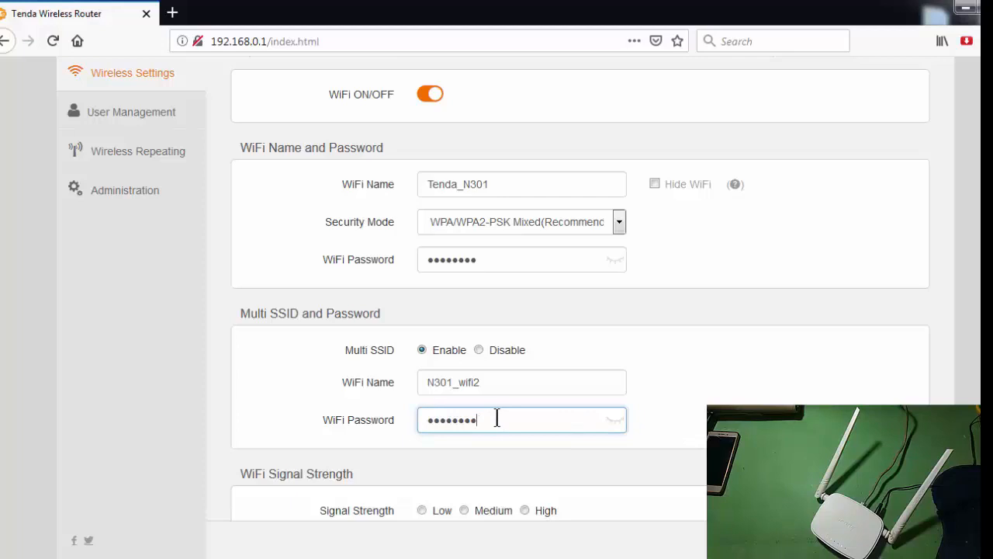
pyautogui.click(489, 259)
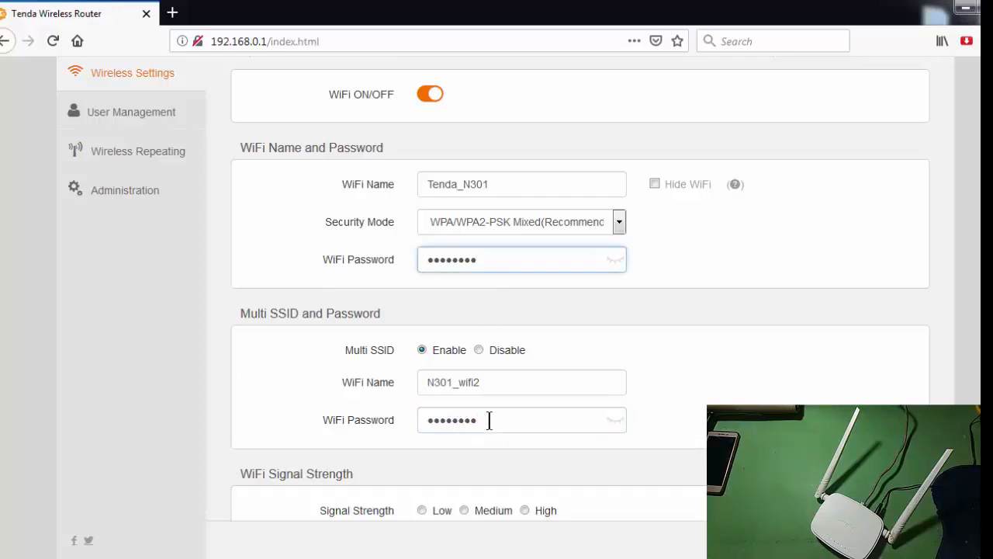
pyautogui.click(490, 259)
pyautogui.click(492, 427)
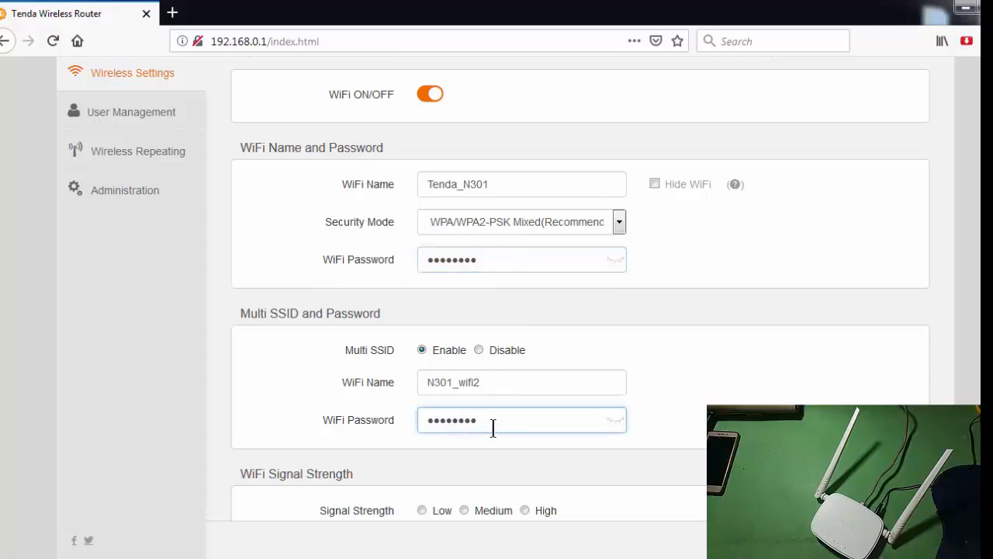
# Set the WiFi signal strength to High and review the remaining wireless settings, including the wireless channel.
pyautogui.scroll(-3, 486, 429)
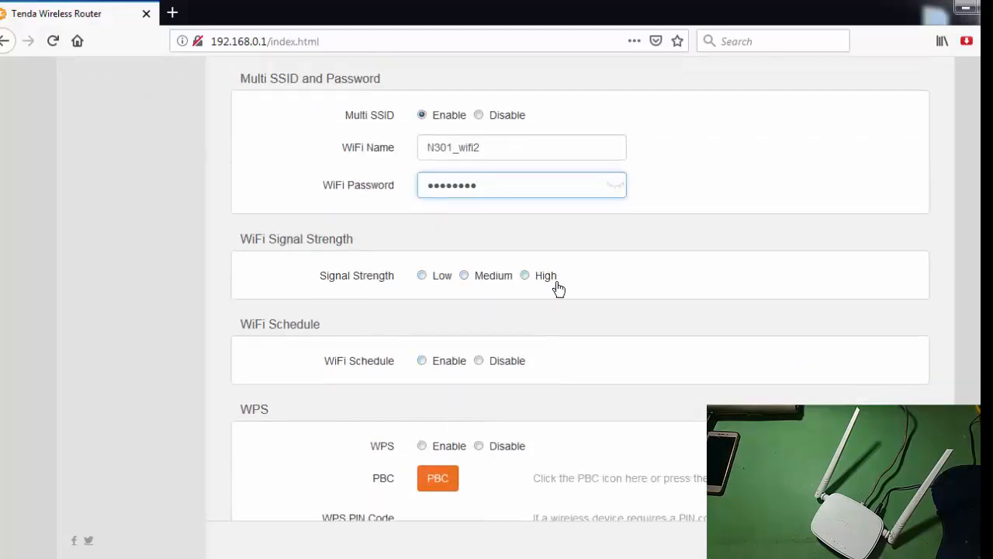
pyautogui.click(525, 276)
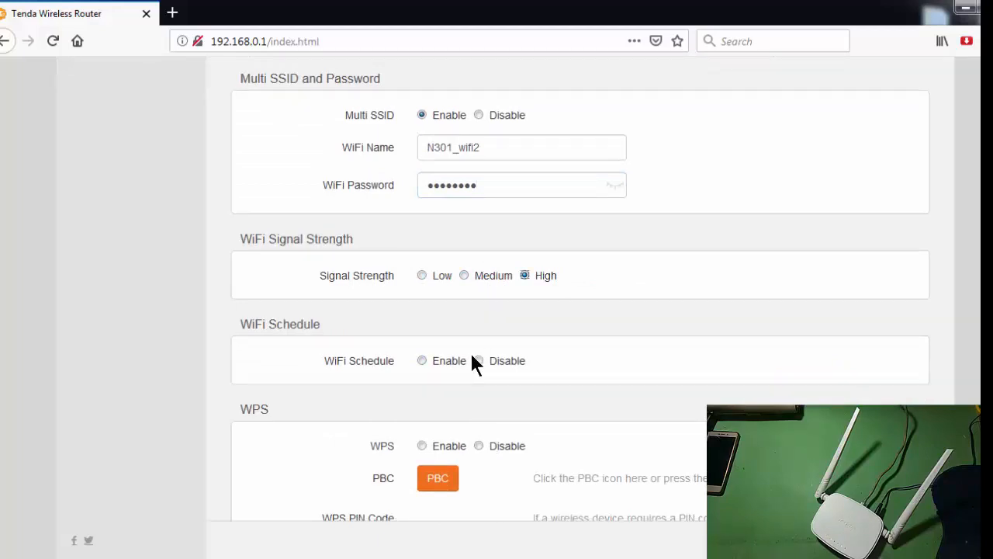
pyautogui.scroll(-3, 473, 359)
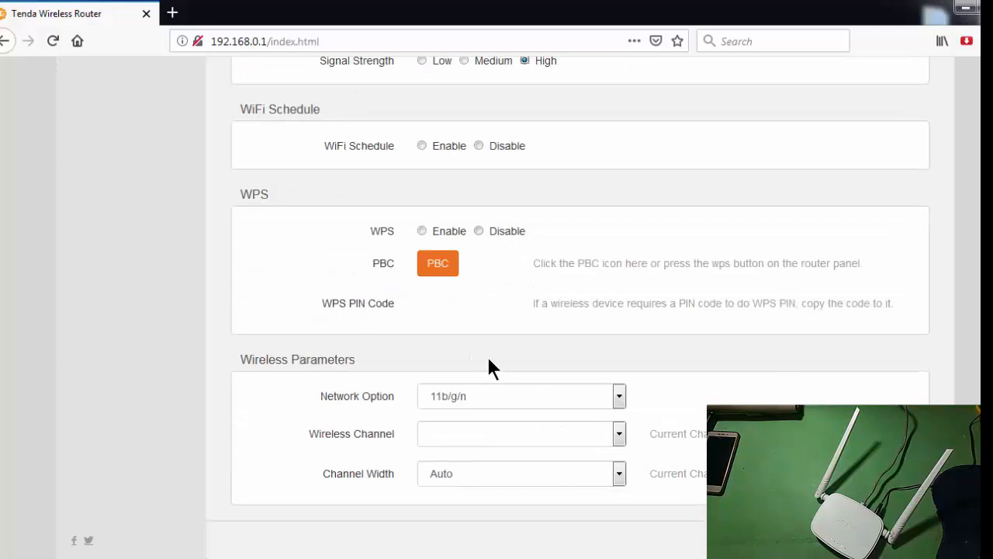
pyautogui.click(619, 433)
pyautogui.scroll(4, 617, 433)
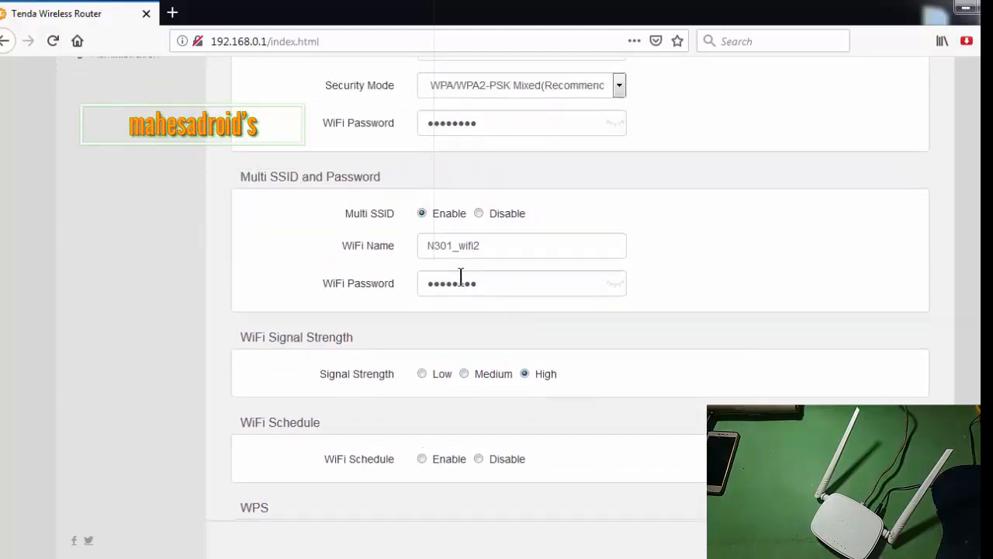
pyautogui.scroll(-4, 461, 277)
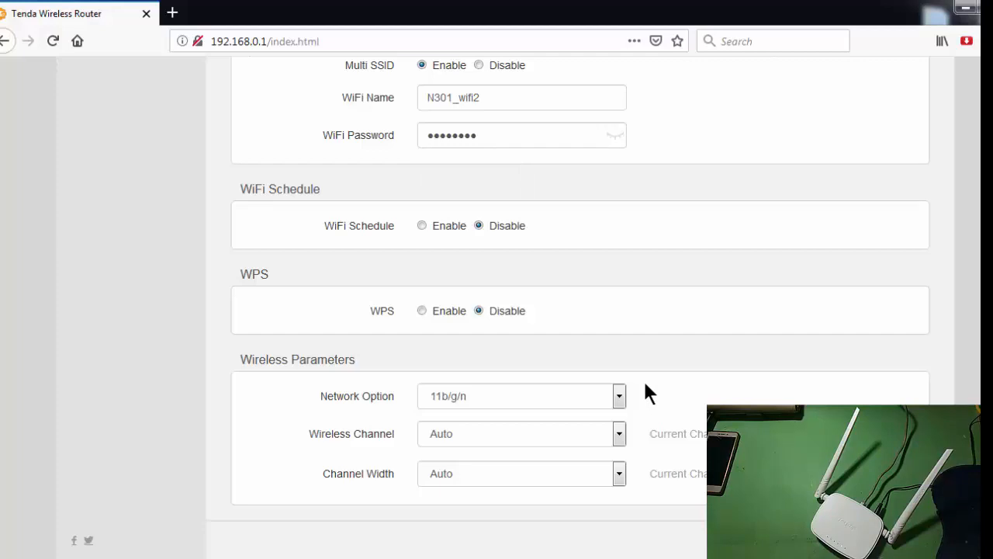
# Review the selectable wireless channels in the router's Wireless Parameters section without changing the setting.
pyautogui.scroll(4, 646, 384)
pyautogui.scroll(-4, 648, 383)
pyautogui.click(619, 434)
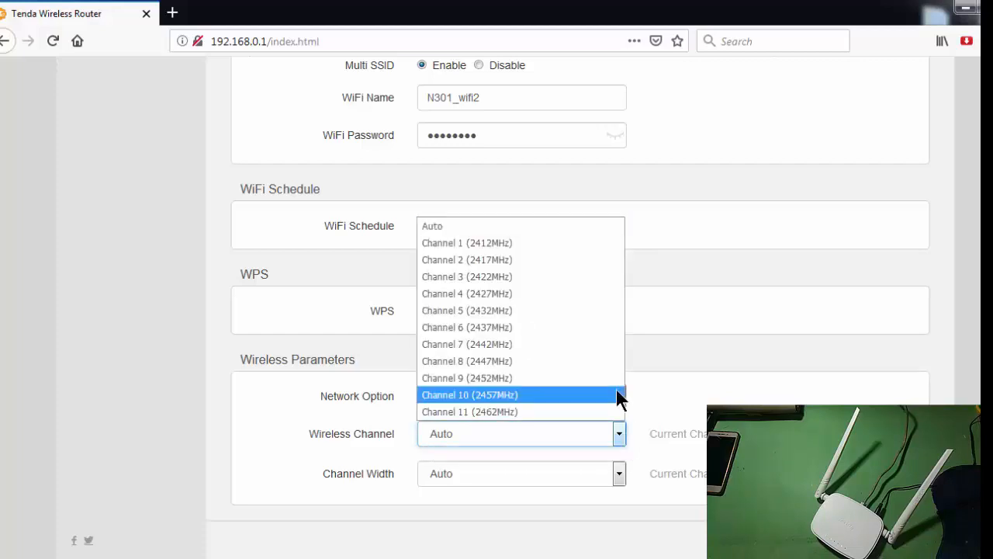
pyautogui.click(620, 434)
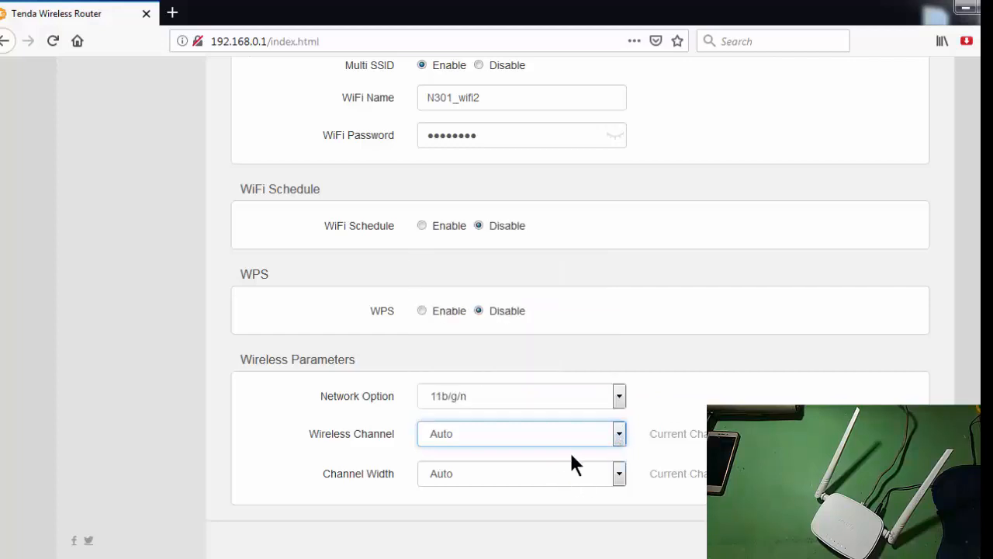
pyautogui.scroll(5, 553, 446)
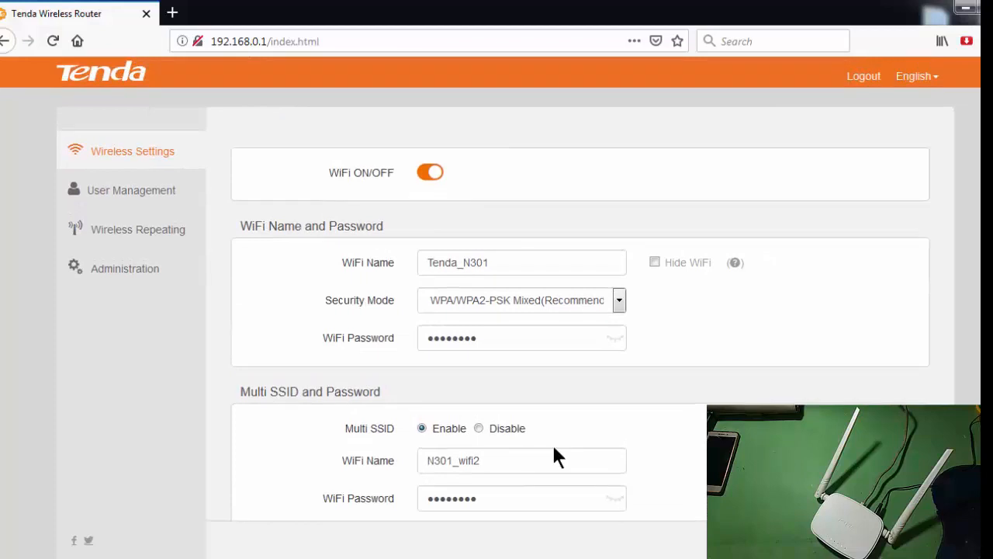
# Reload the router page and examine the channel width, wireless channel and network option choices under Wireless Parameters.
pyautogui.click(52, 39)
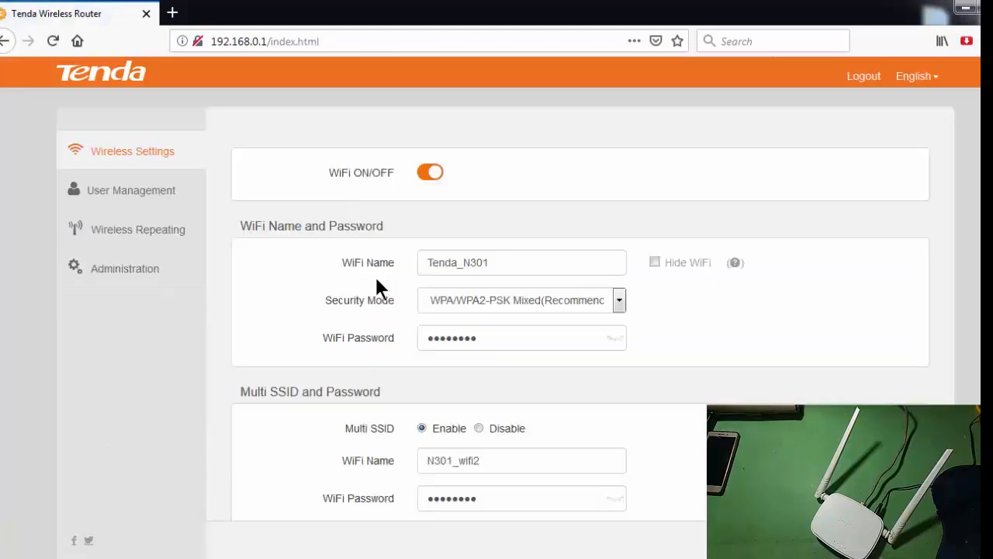
pyautogui.scroll(-2, 451, 344)
pyautogui.scroll(-3, 451, 345)
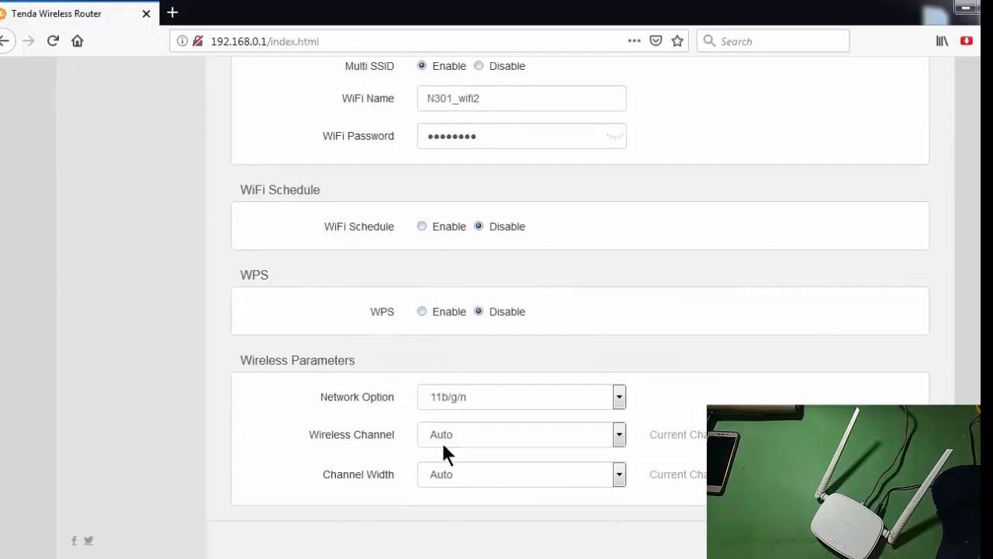
pyautogui.scroll(1, 423, 454)
pyautogui.scroll(-1, 405, 447)
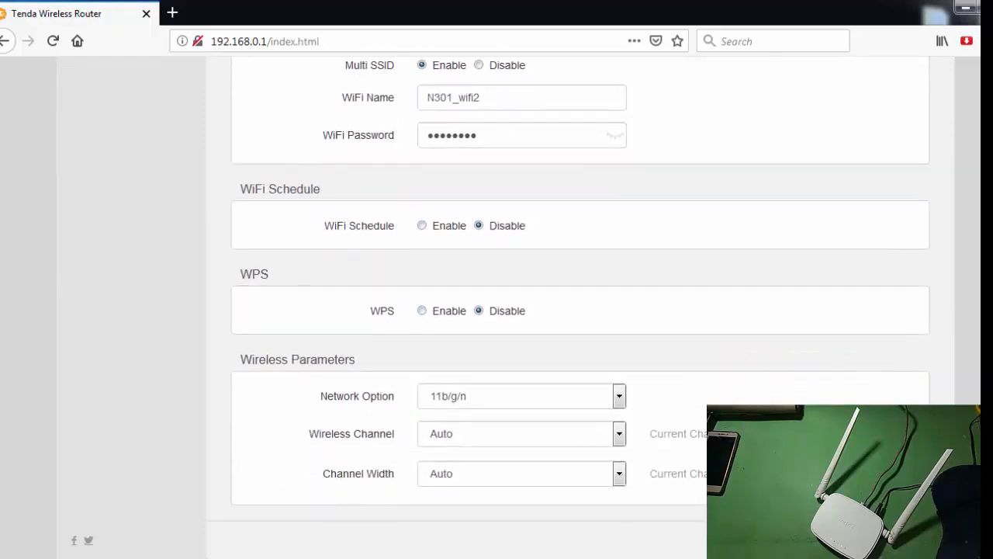
pyautogui.click(619, 474)
pyautogui.click(620, 475)
pyautogui.click(619, 433)
pyautogui.click(618, 433)
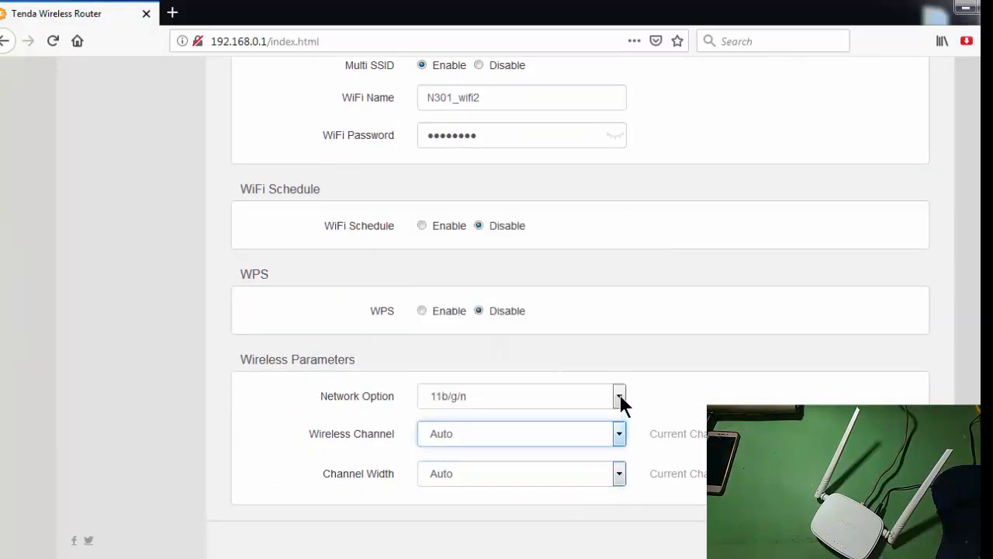
pyautogui.click(619, 396)
pyautogui.click(618, 396)
pyautogui.scroll(4, 621, 394)
pyautogui.scroll(-4, 620, 391)
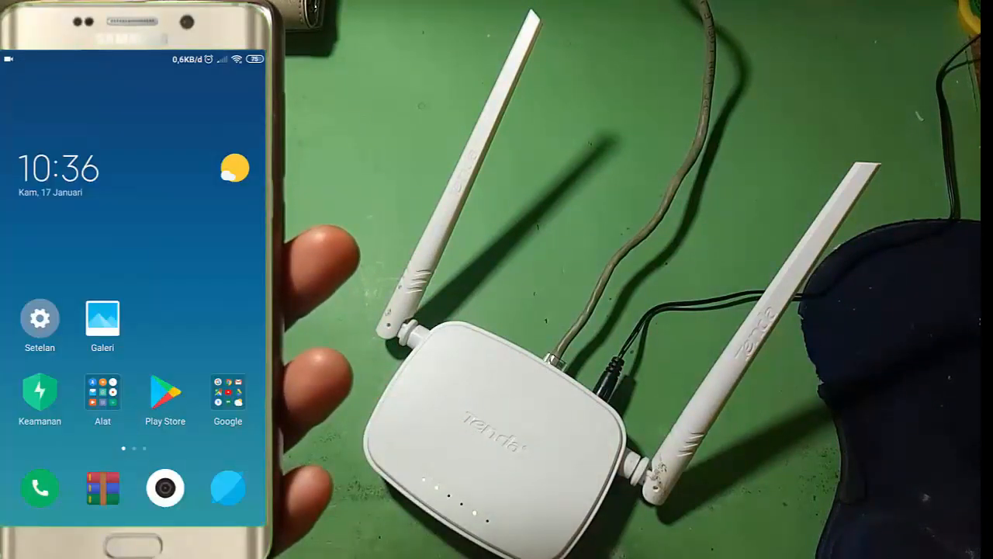
# Switch to the phone's Wi-Fi settings and connect to the N301_wifi2 network by entering its WiFi password.
pyautogui.click(40, 318)
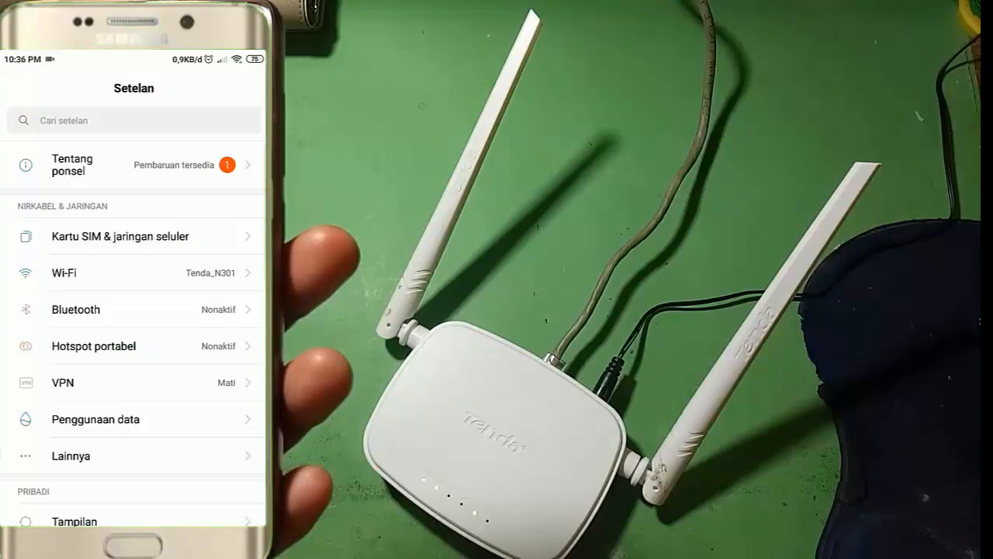
pyautogui.click(63, 272)
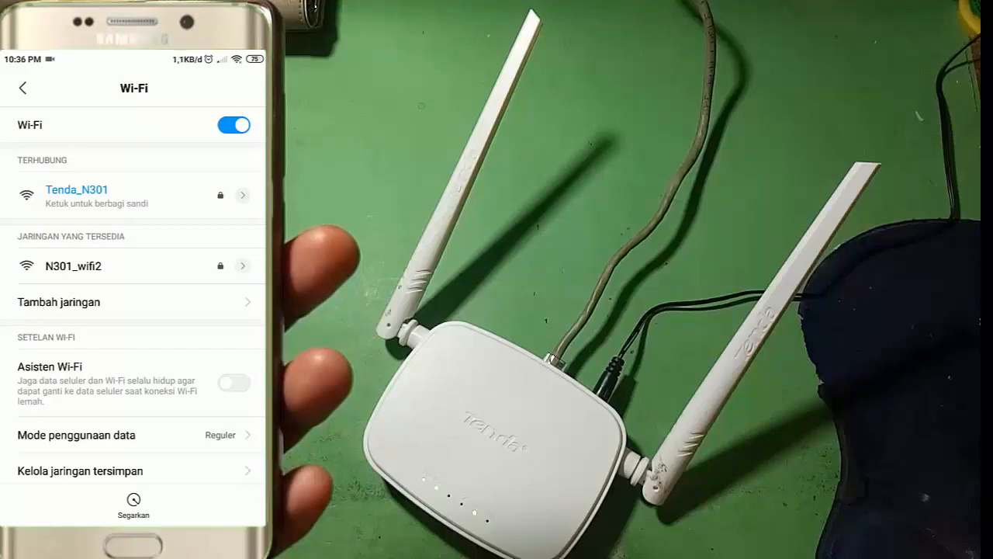
pyautogui.click(74, 265)
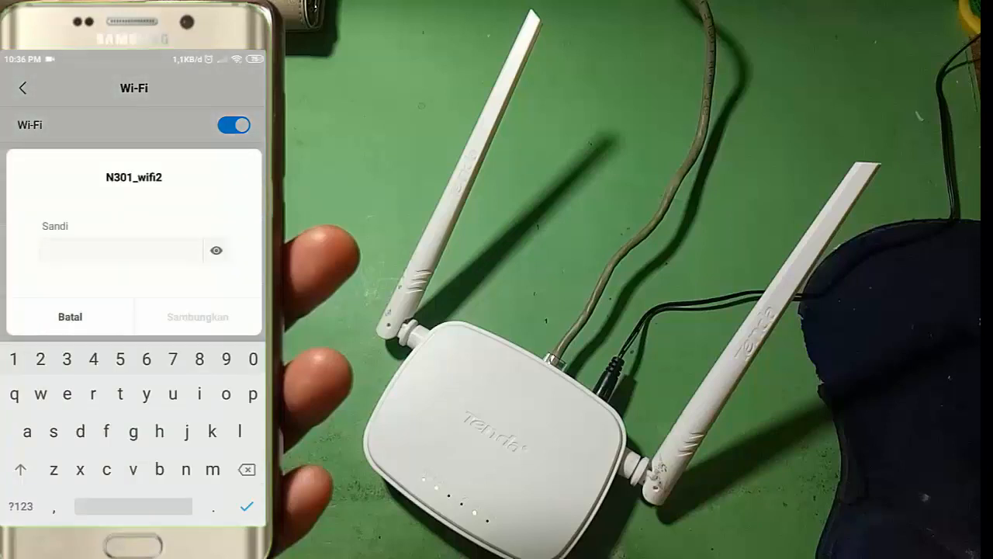
pyautogui.write('87')
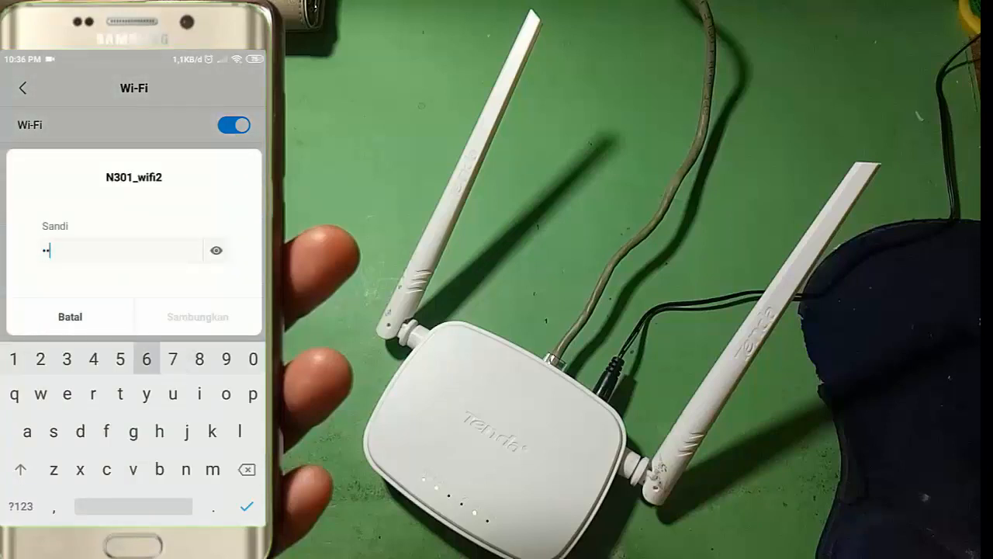
pyautogui.write('65432')
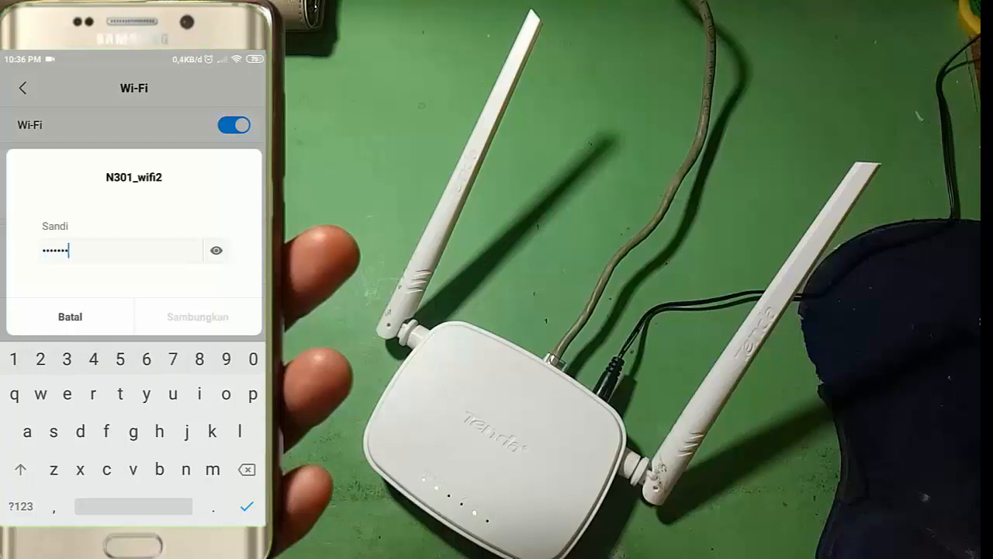
pyautogui.write('1')
pyautogui.click(217, 250)
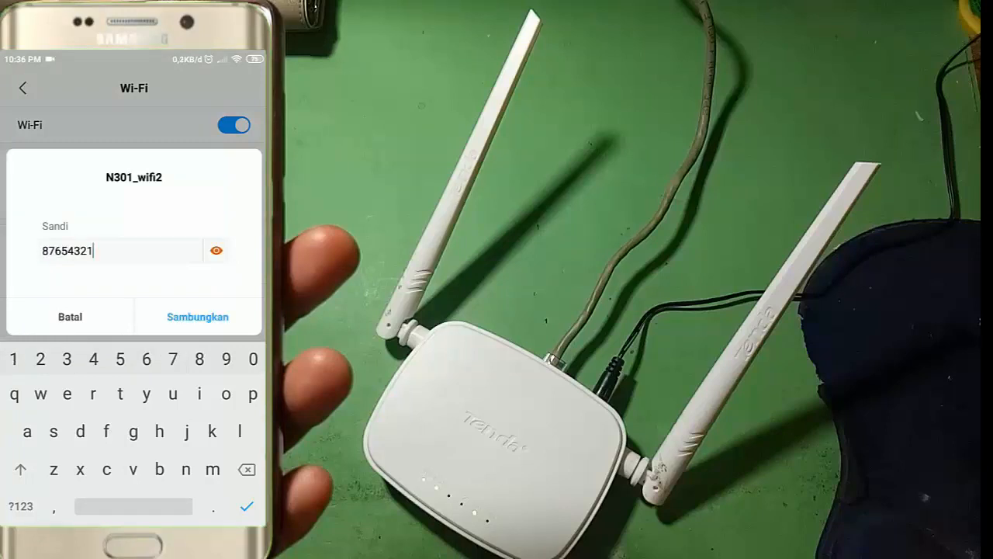
pyautogui.click(197, 316)
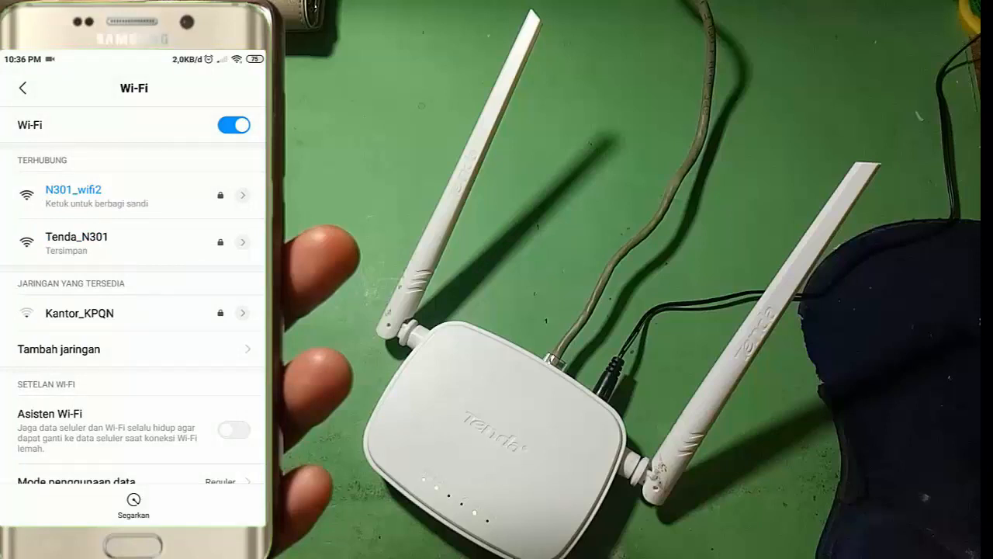
# View the phone's network details for N301_wifi2 and for the saved Tenda_N301 network.
pyautogui.click(243, 196)
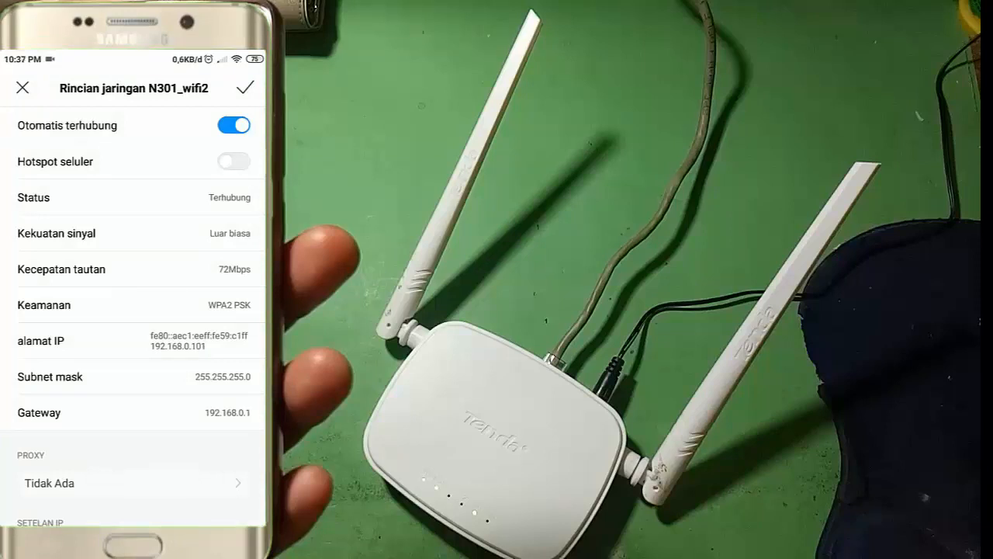
pyautogui.click(22, 88)
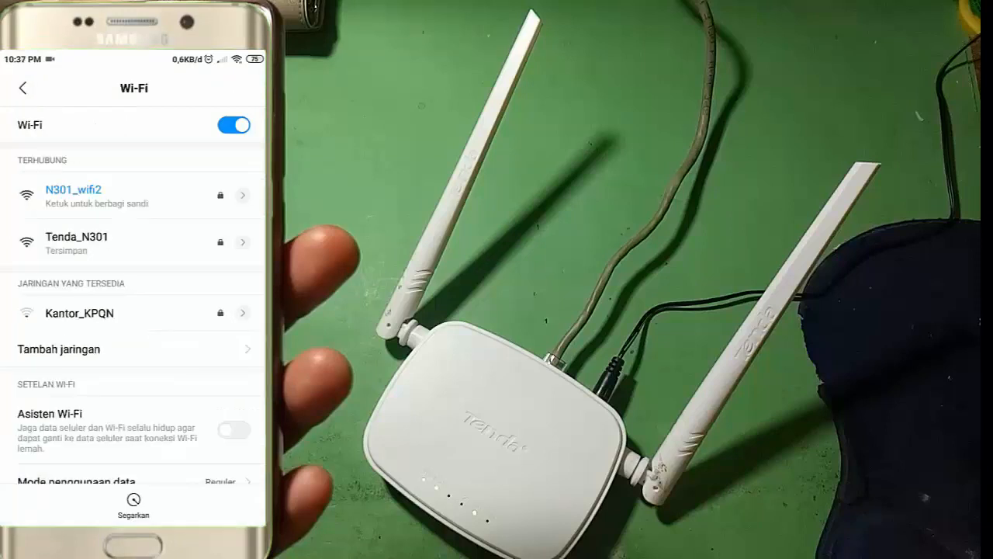
pyautogui.click(243, 243)
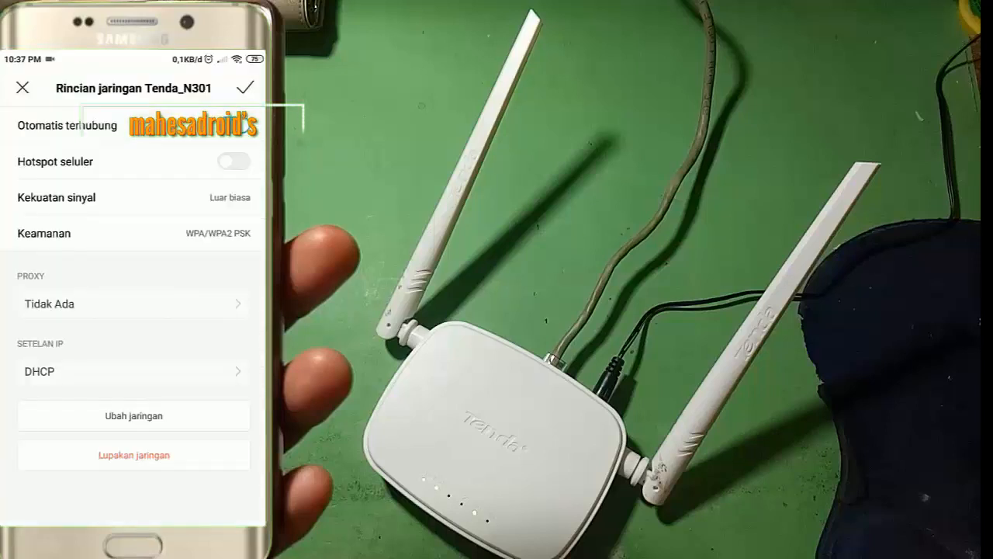
pyautogui.click(22, 88)
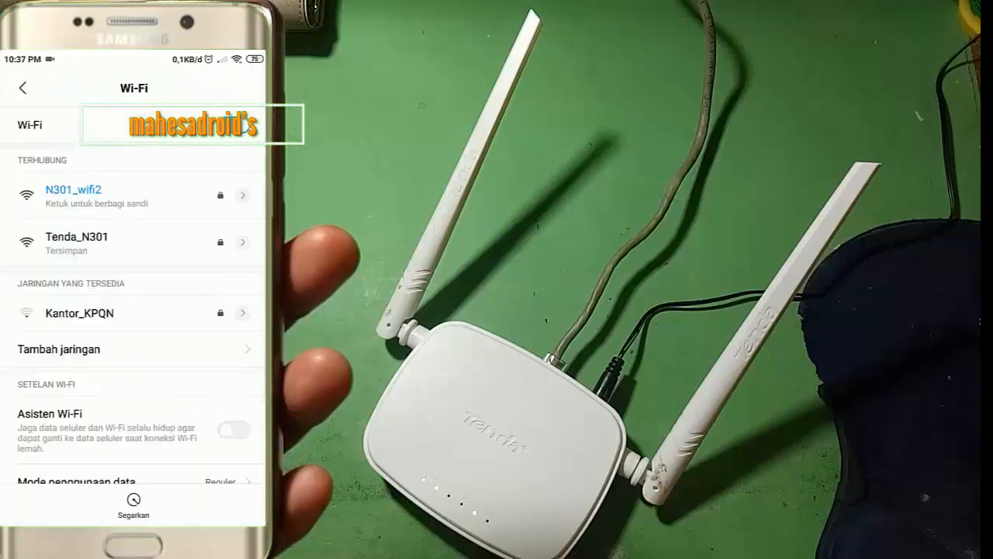
# Switch the phone's connection to the saved Tenda_N301 network and check its network details.
pyautogui.click(77, 242)
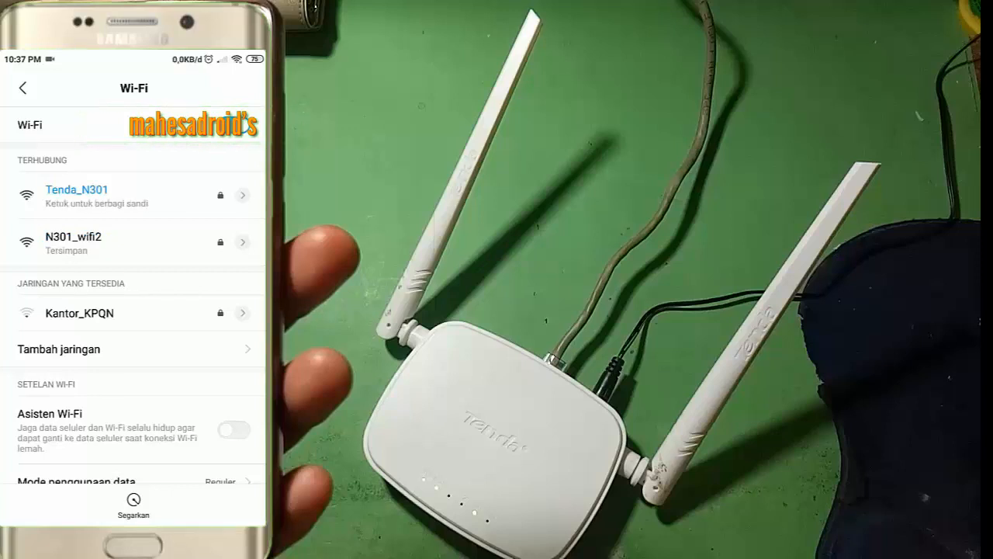
pyautogui.click(243, 195)
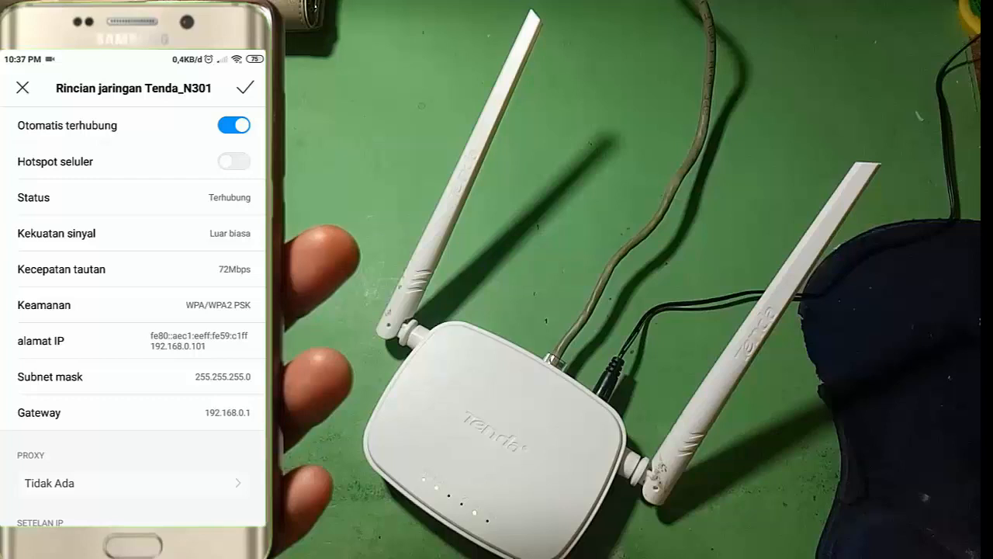
# Return to the phone's home screen and reopen the Wi-Fi network list in the settings.
pyautogui.press('Home')
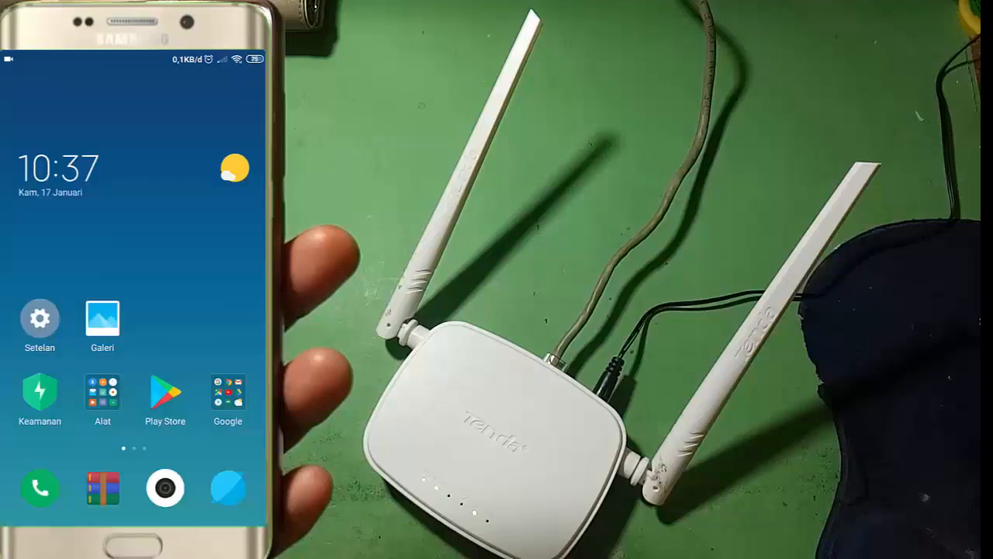
pyautogui.click(39, 319)
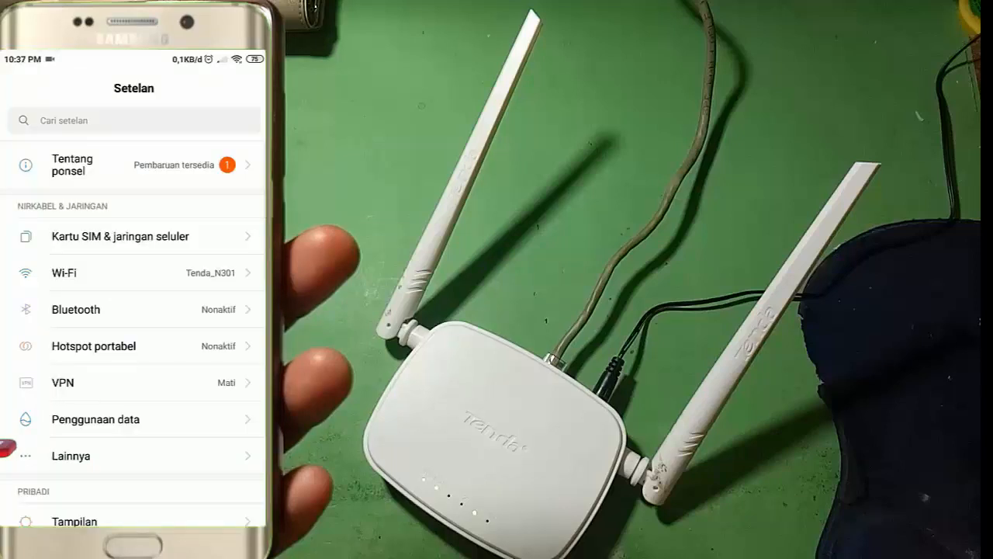
pyautogui.click(65, 272)
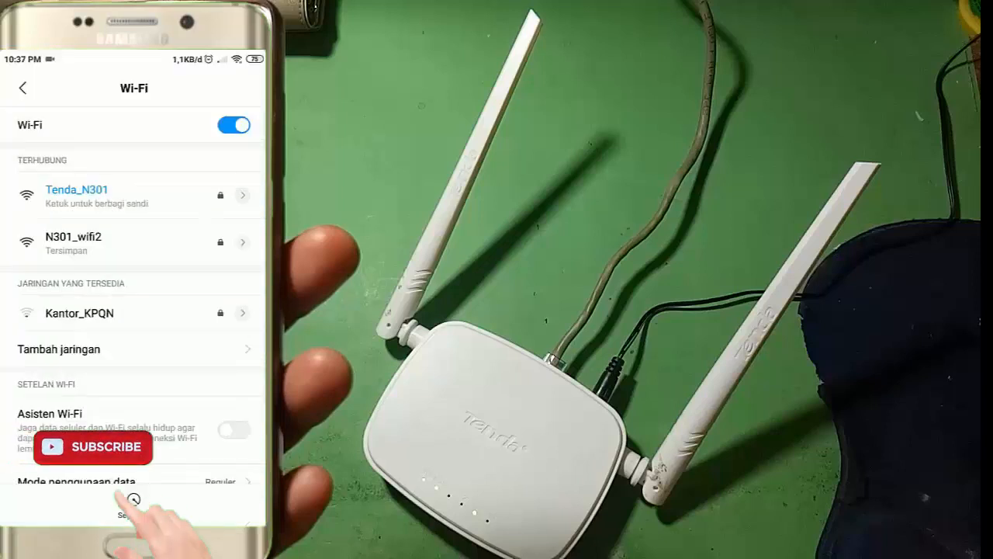